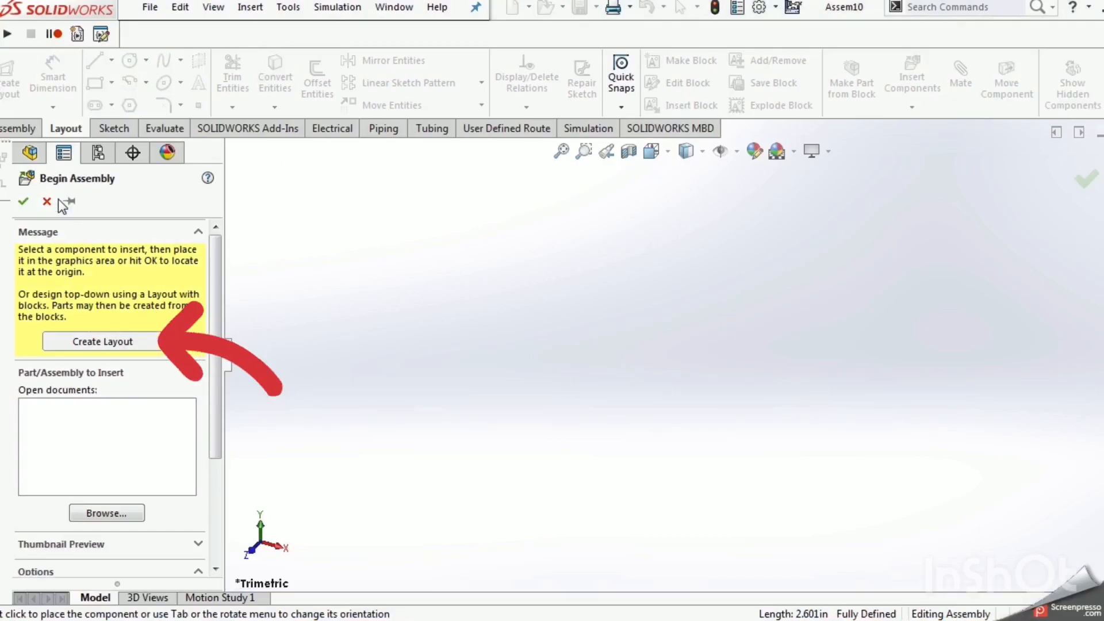
Step: Create an assembly layout in the front view and draw a 70 mm diameter circle centred on the origin
left_click(97, 341)
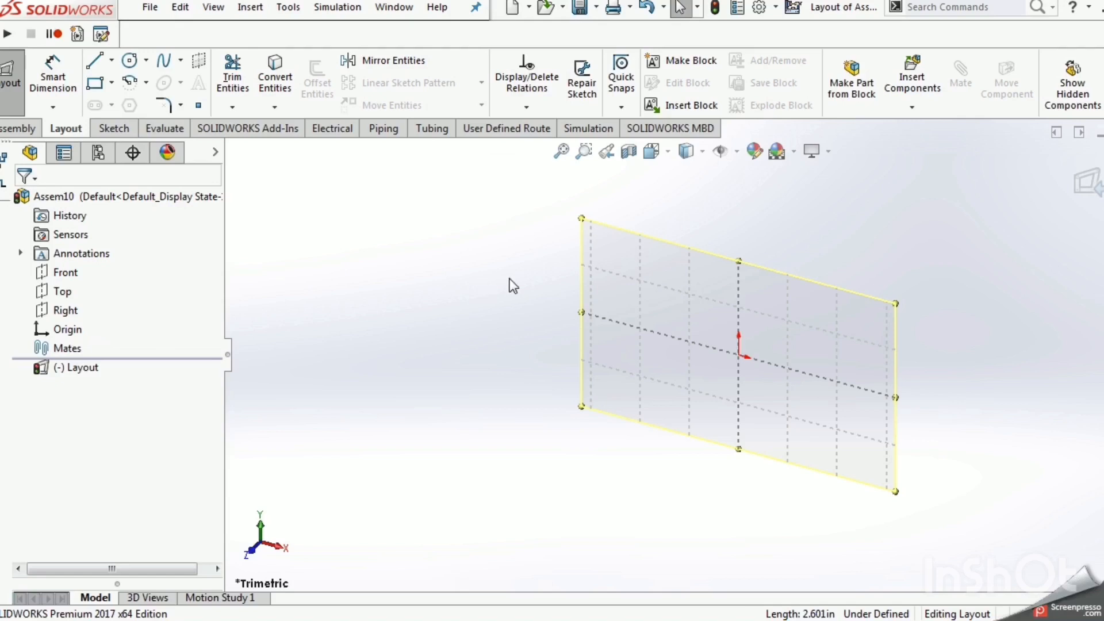
key("ctrl+1")
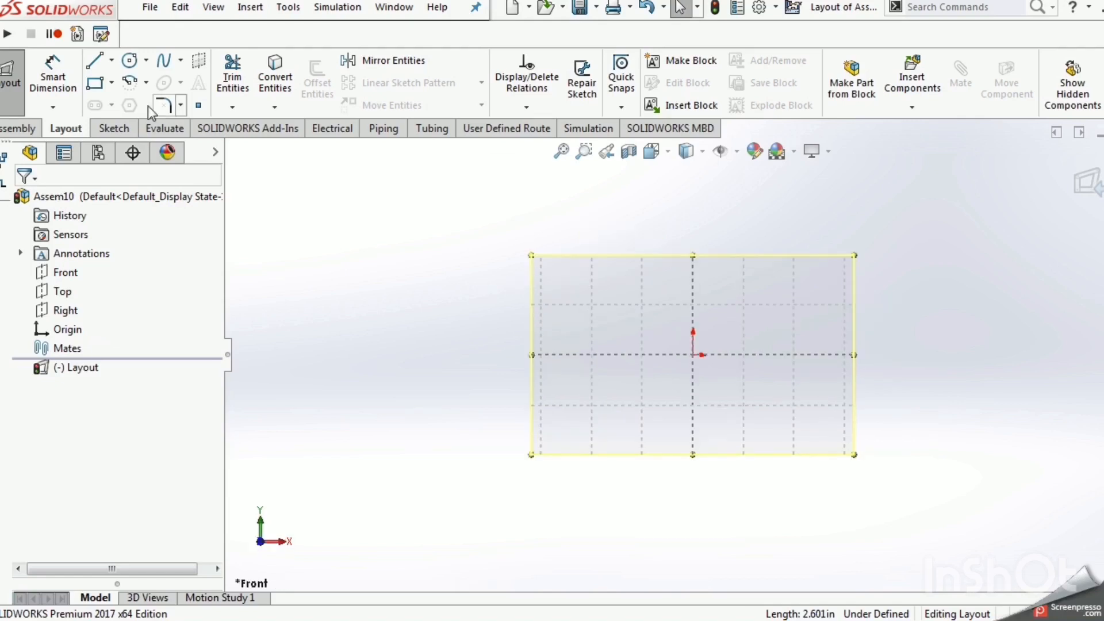
left_click(130, 63)
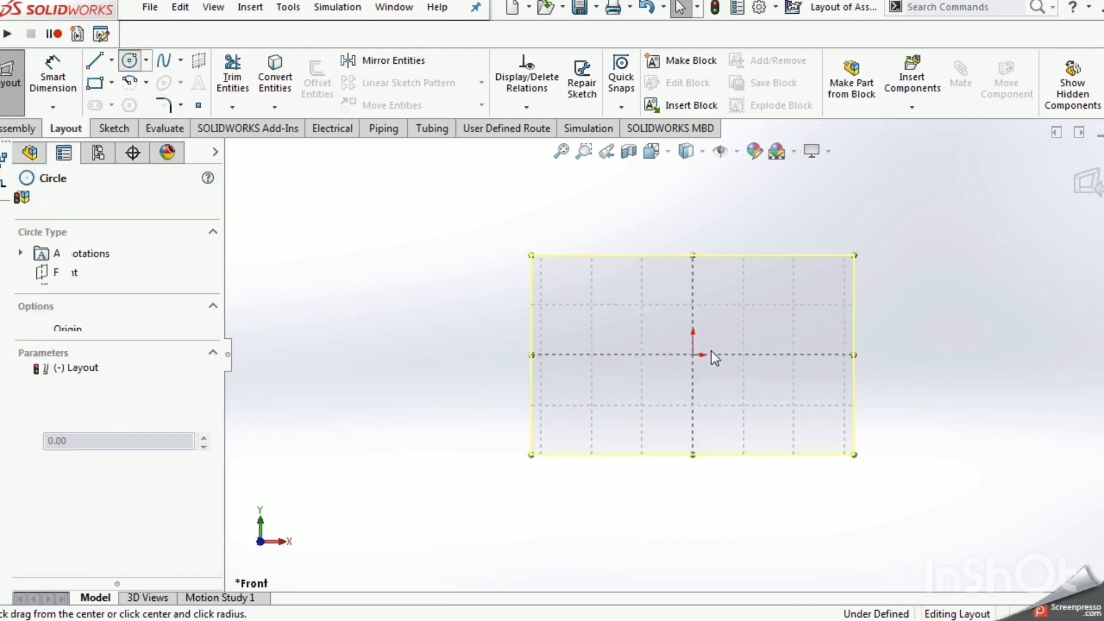
scroll(710, 351, "down", 1)
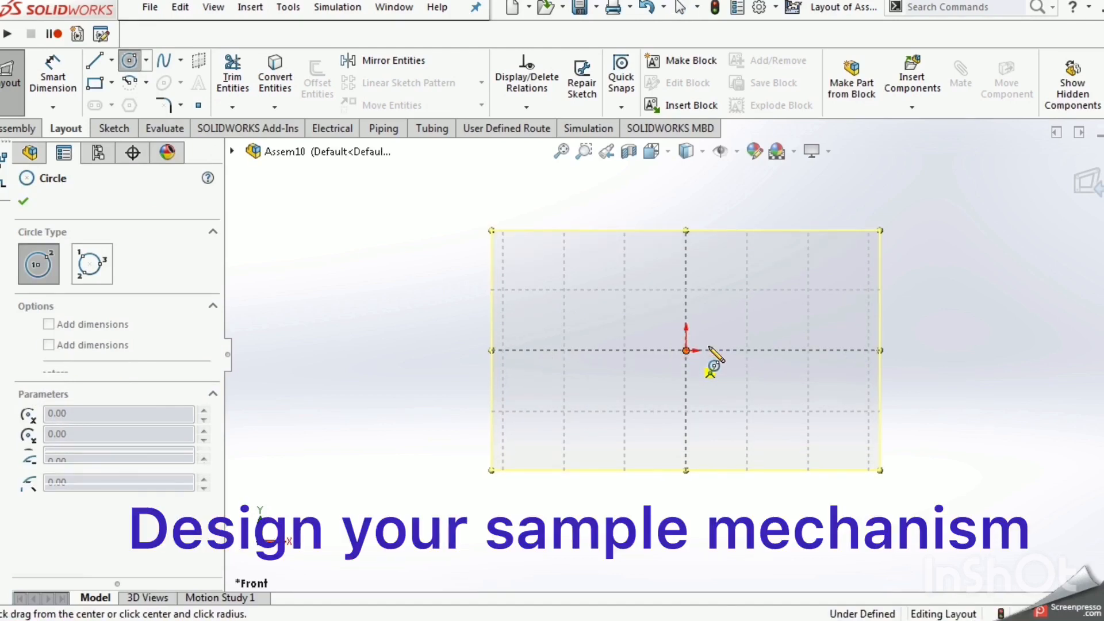
left_click(686, 350)
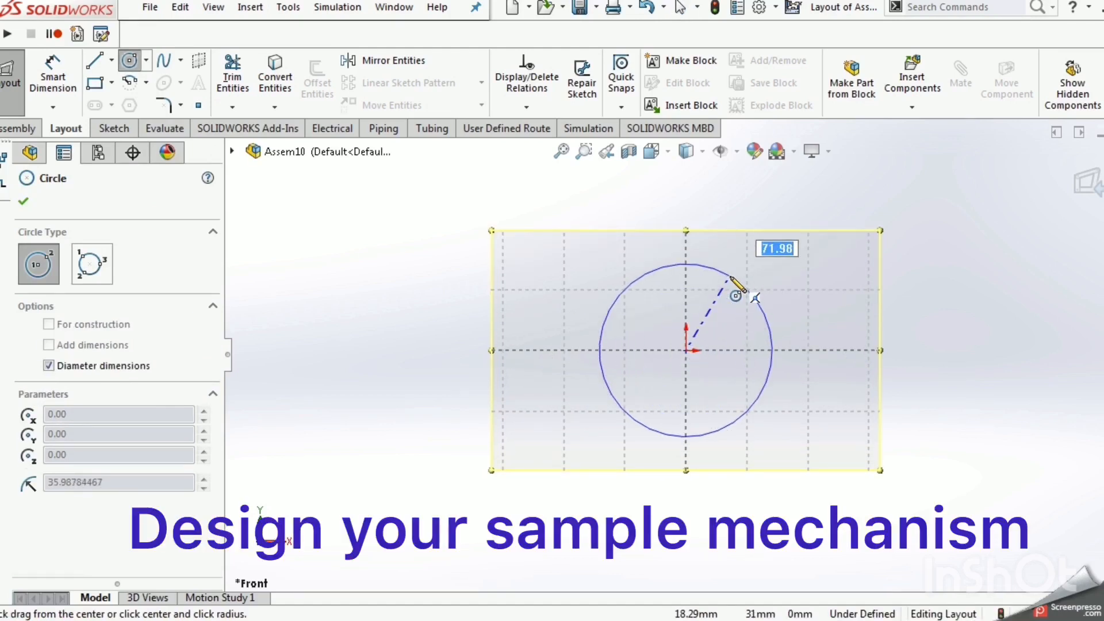
type("70")
key("Return")
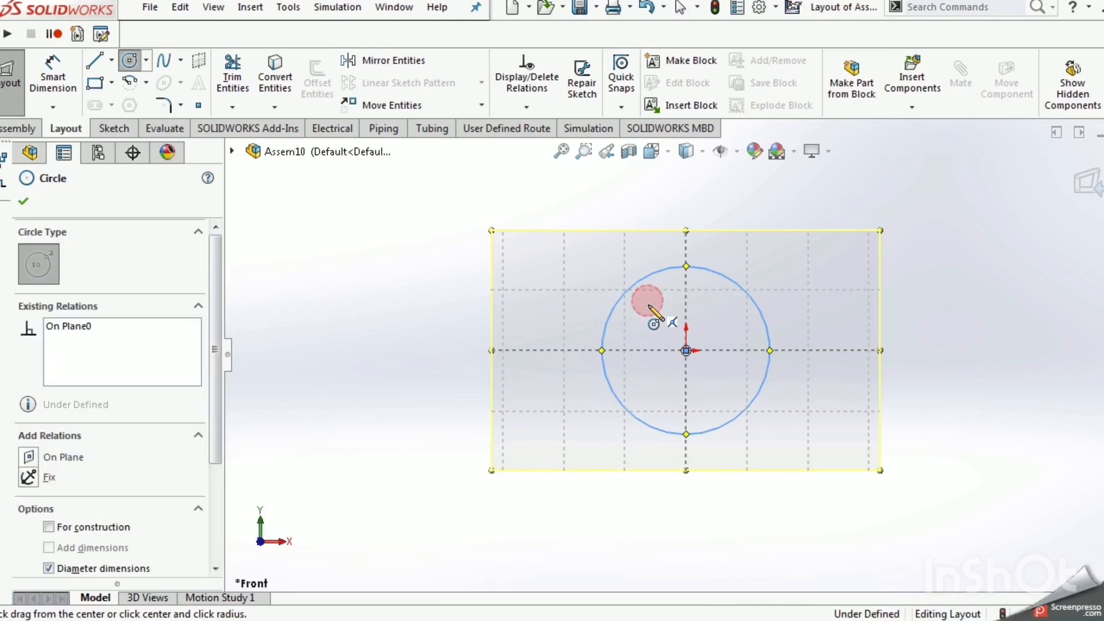
Step: Draw a 7 mm diameter circle inside the large circle, near its upper-left edge
left_click(647, 301)
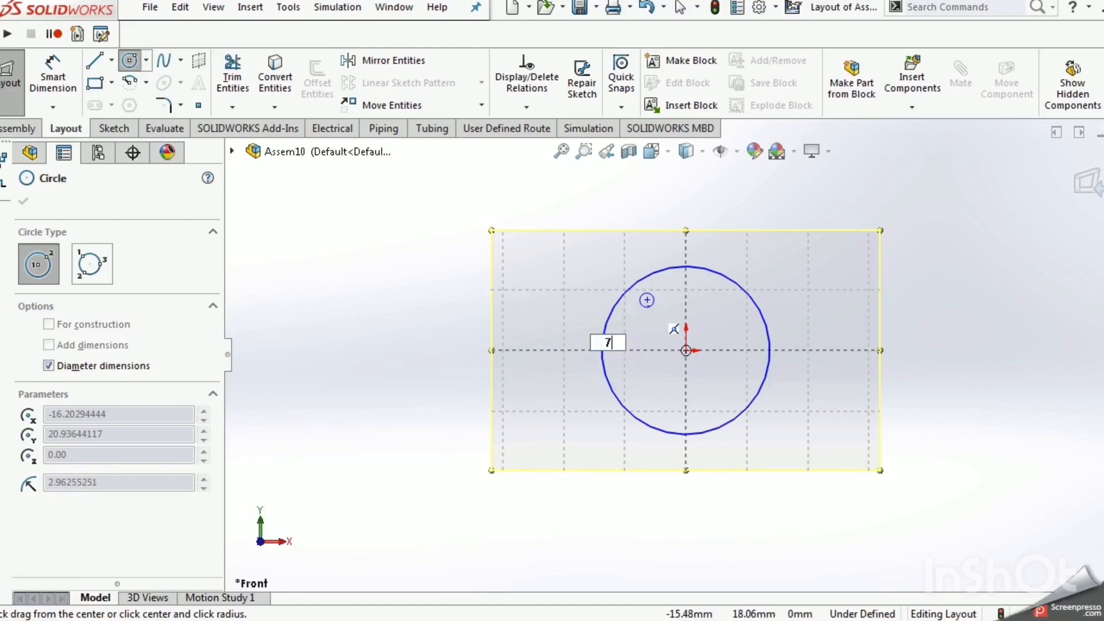
key("Return")
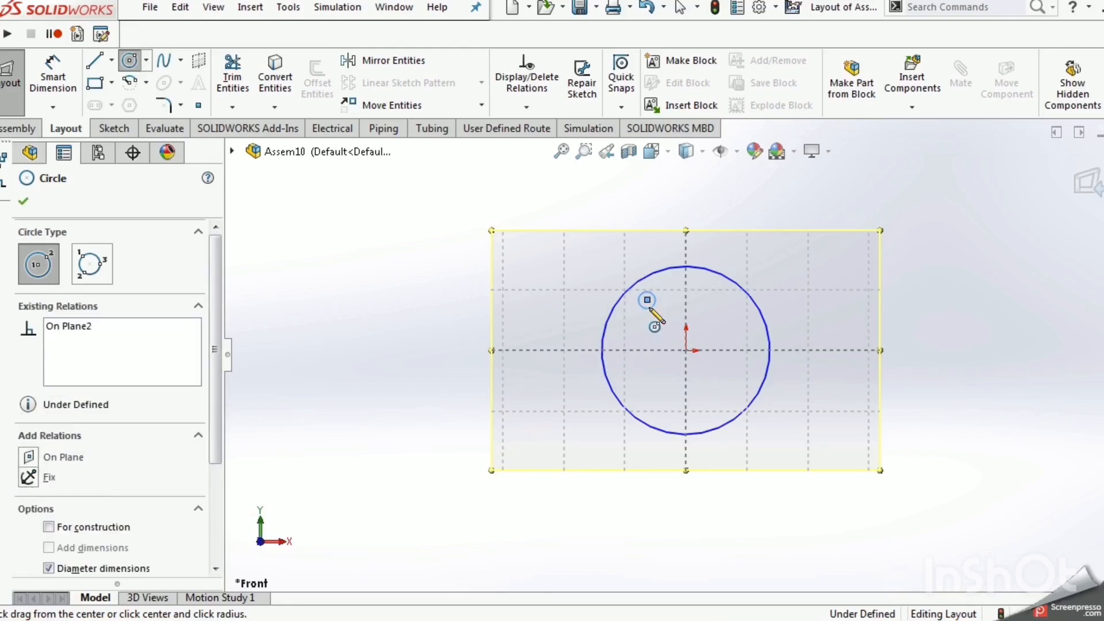
key("Escape")
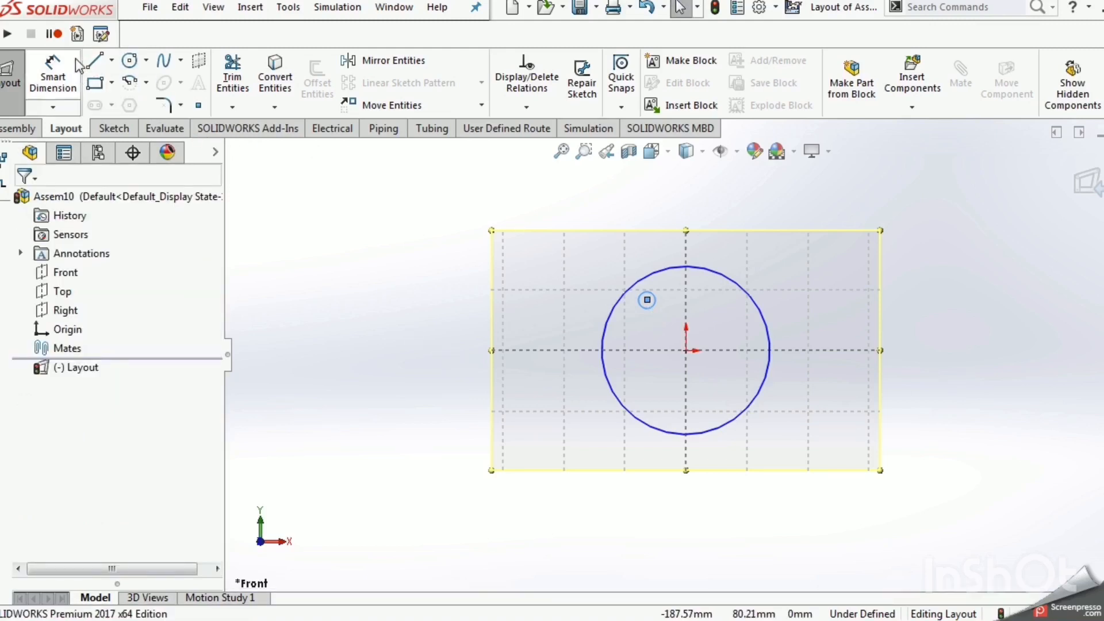
Step: Sketch two connected lines, about 45 mm and 90 mm long, from a point level with the origin to the small circle's centre
key("l")
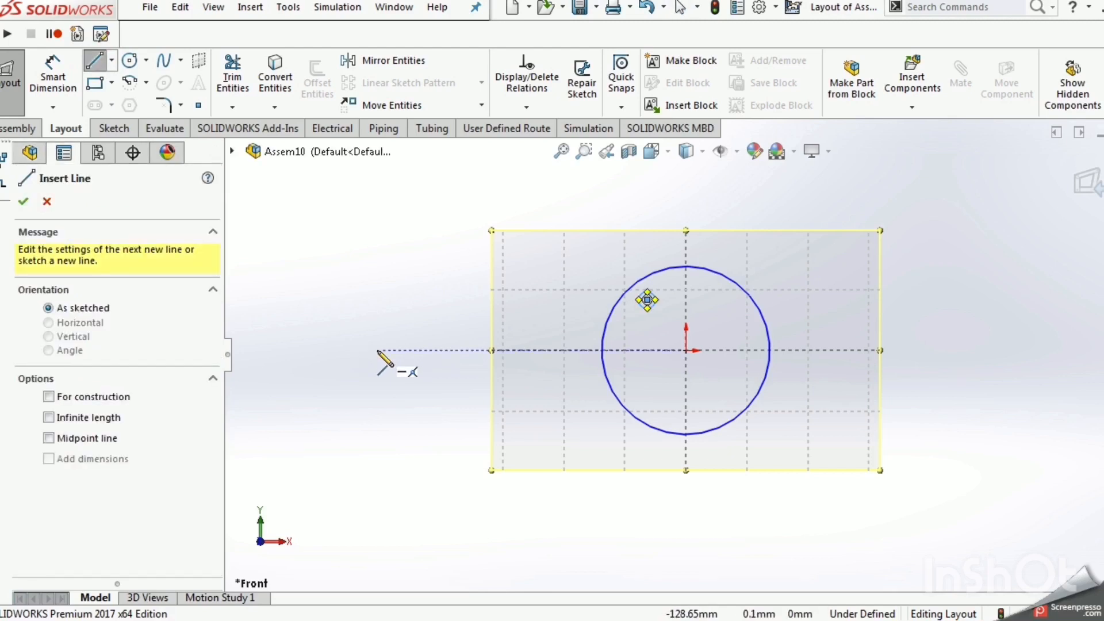
left_click(378, 351)
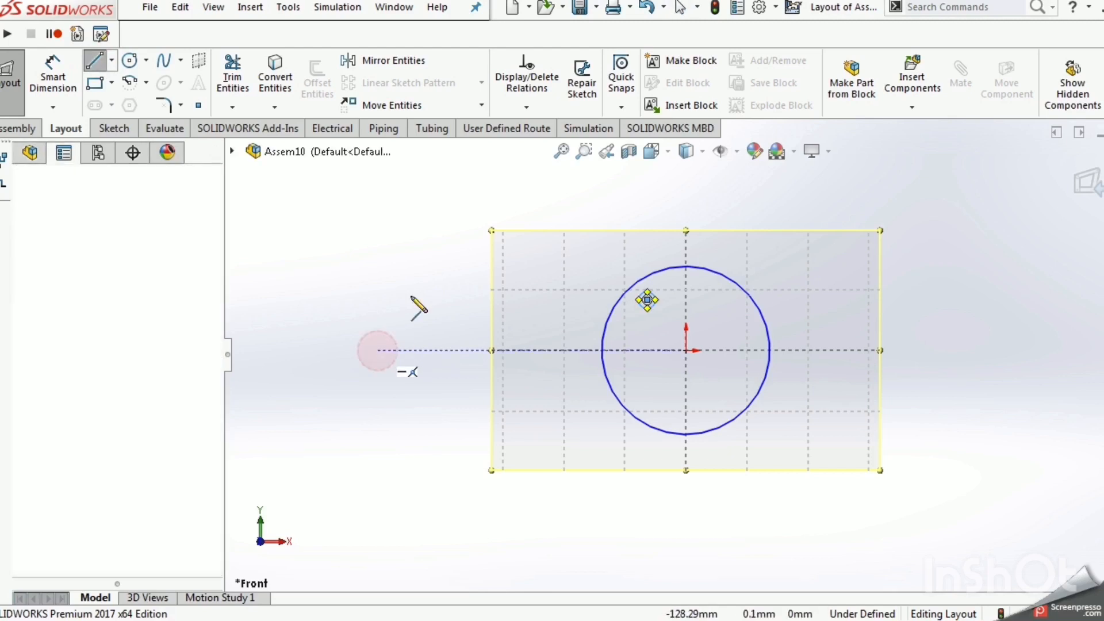
left_click(435, 260)
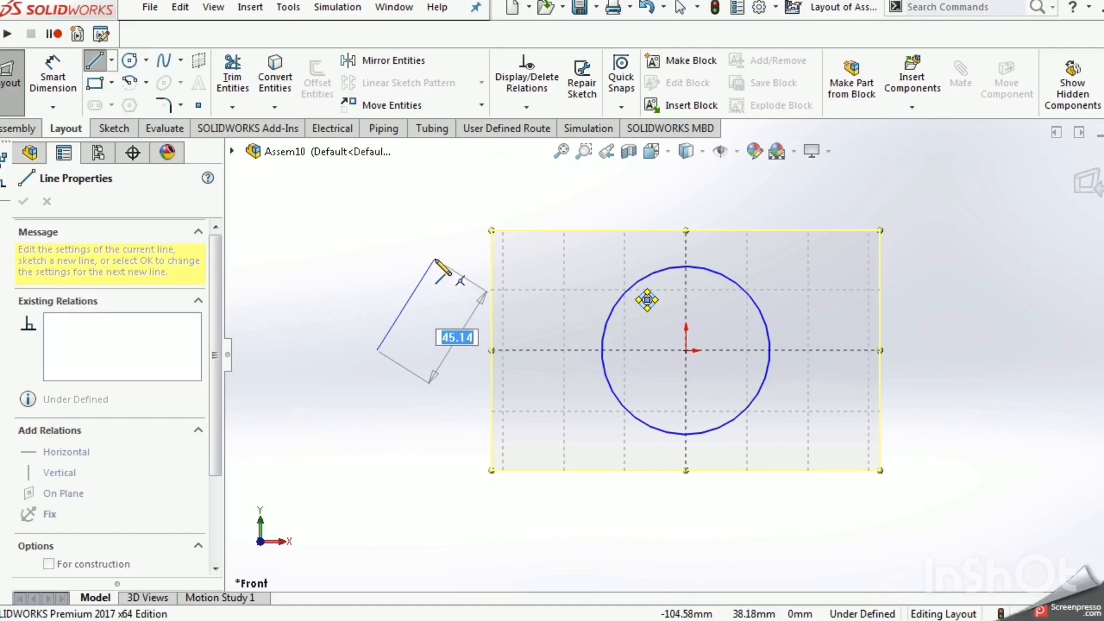
left_click(435, 260)
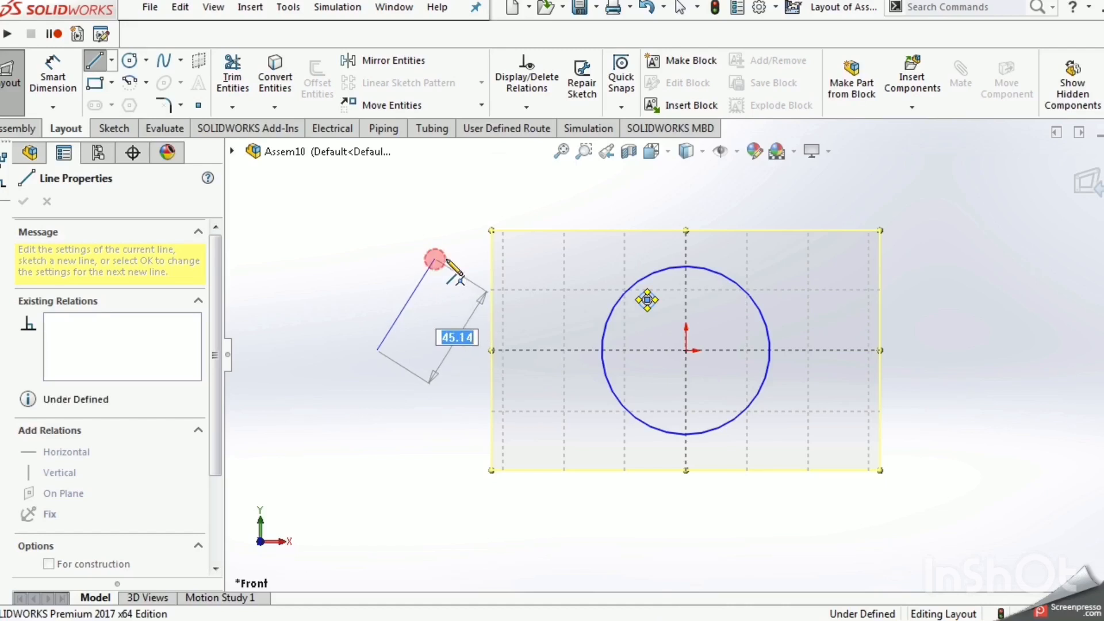
double_click(647, 300)
key("Escape")
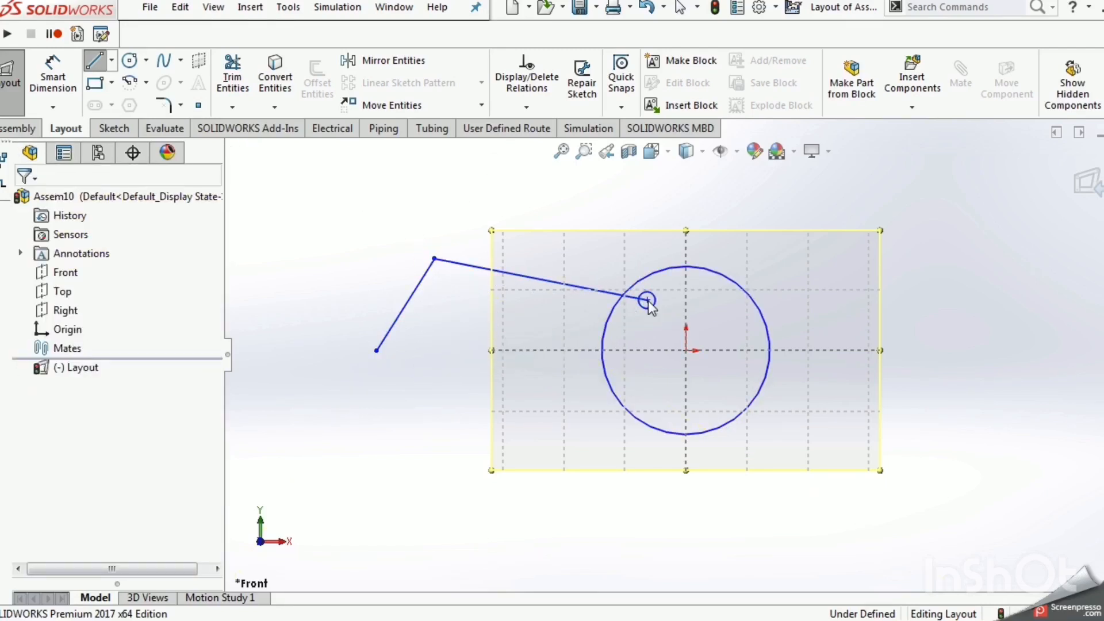
Step: Make one block from the two circles and another block from the long connecting line
left_click_drag(568, 197, 839, 442)
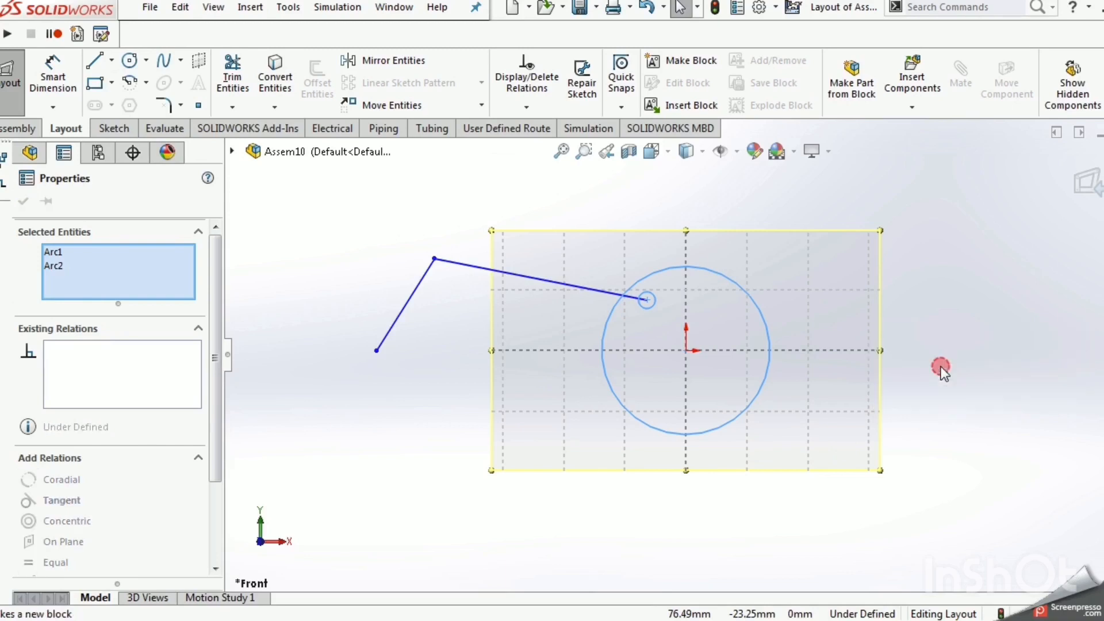
left_click(941, 367)
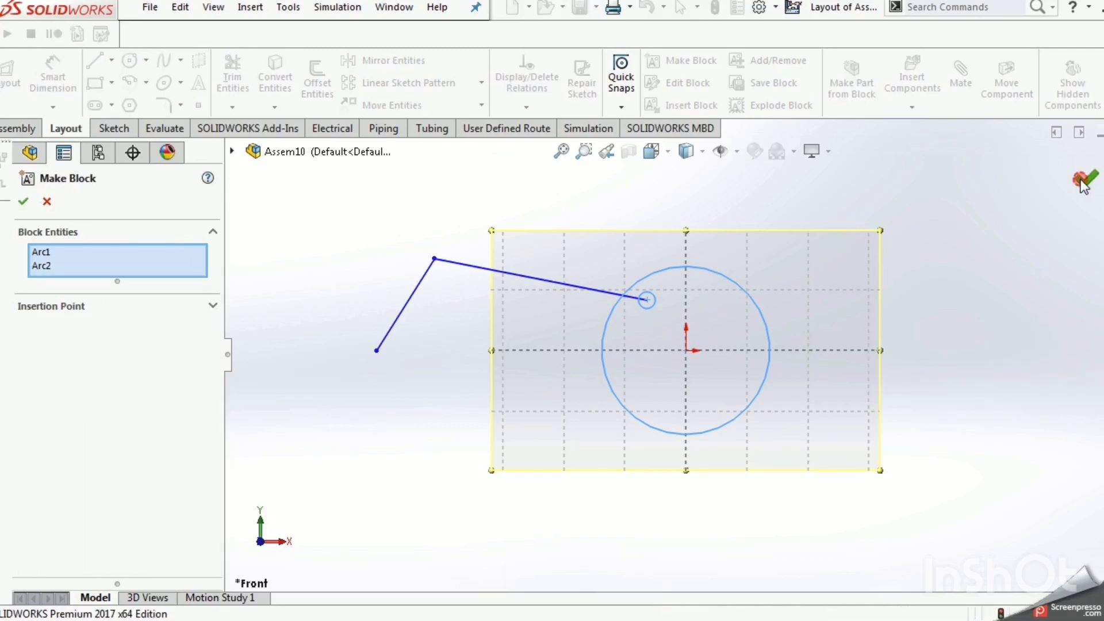
left_click(512, 275)
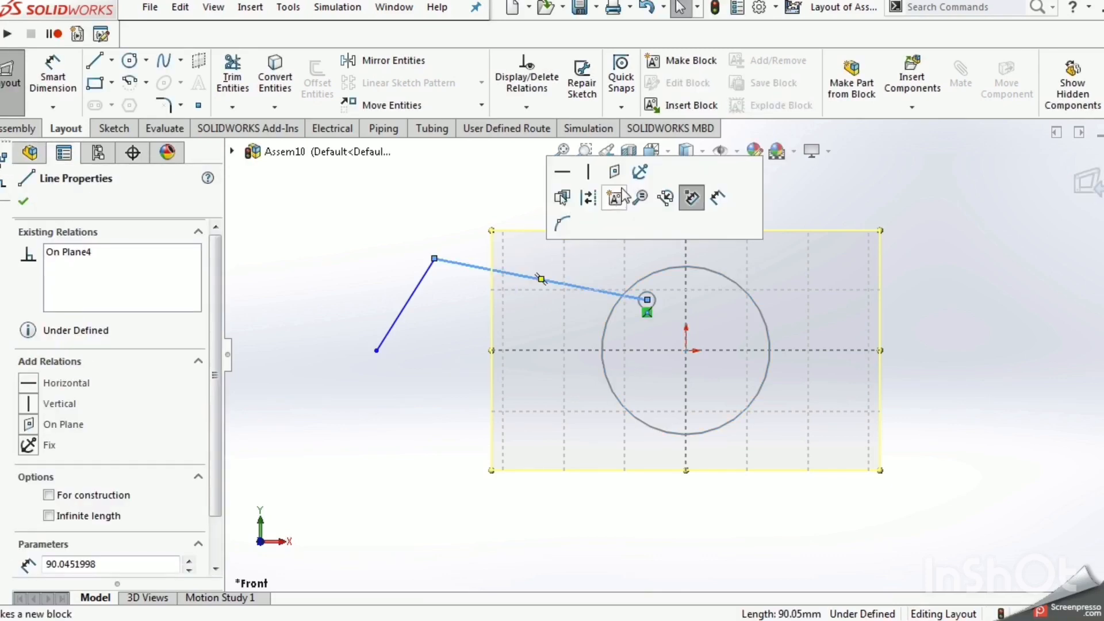
left_click(618, 197)
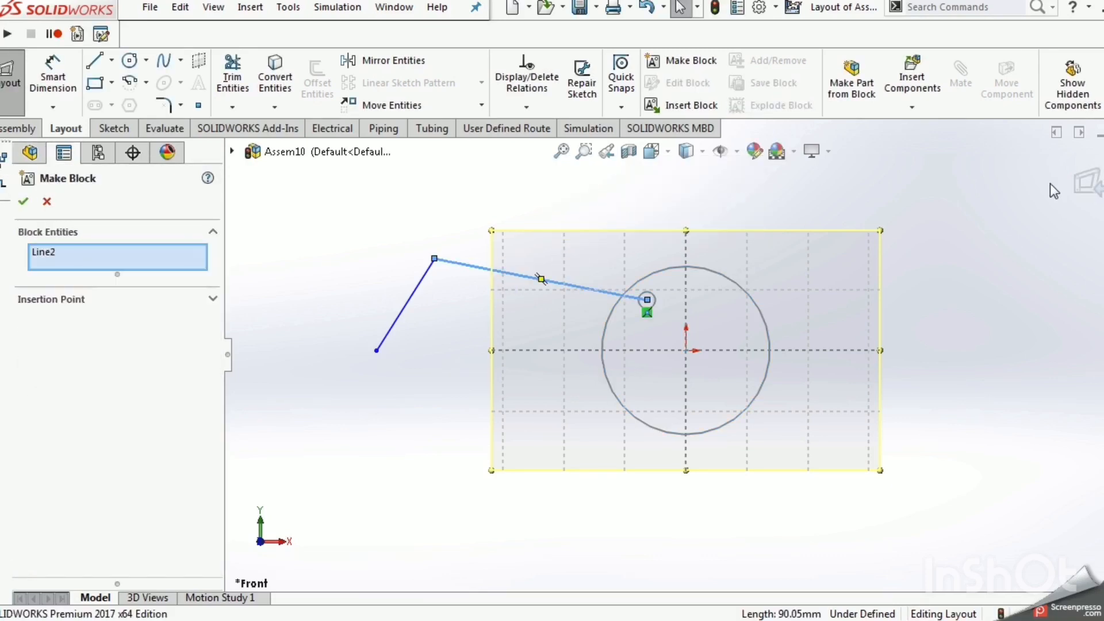
key("Return")
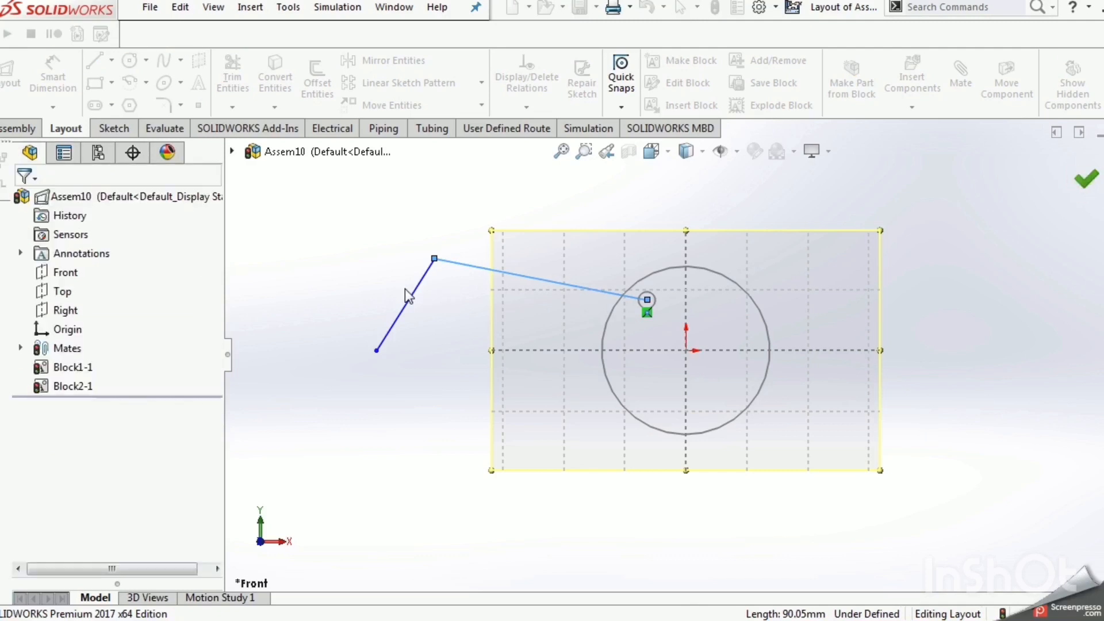
left_click(411, 288)
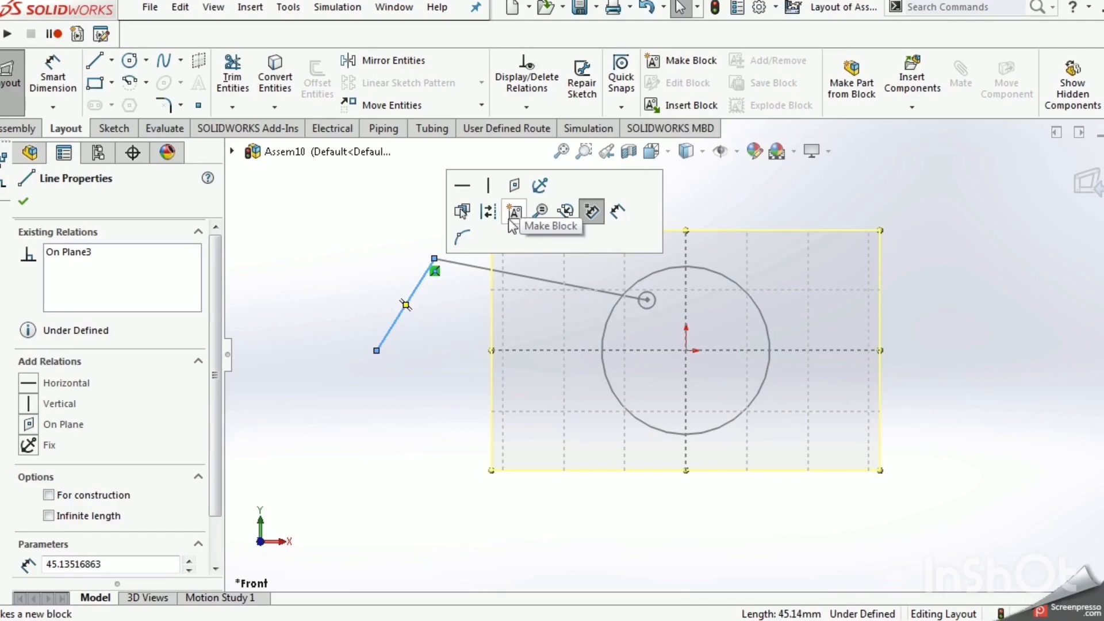
left_click(513, 214)
left_click(424, 365)
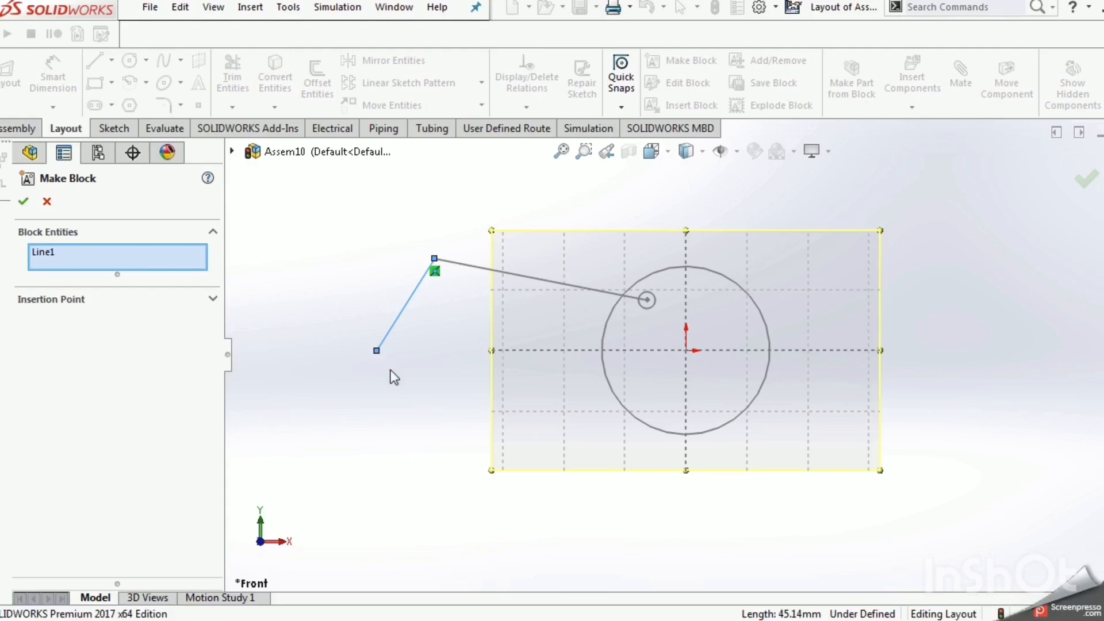
left_click(376, 350)
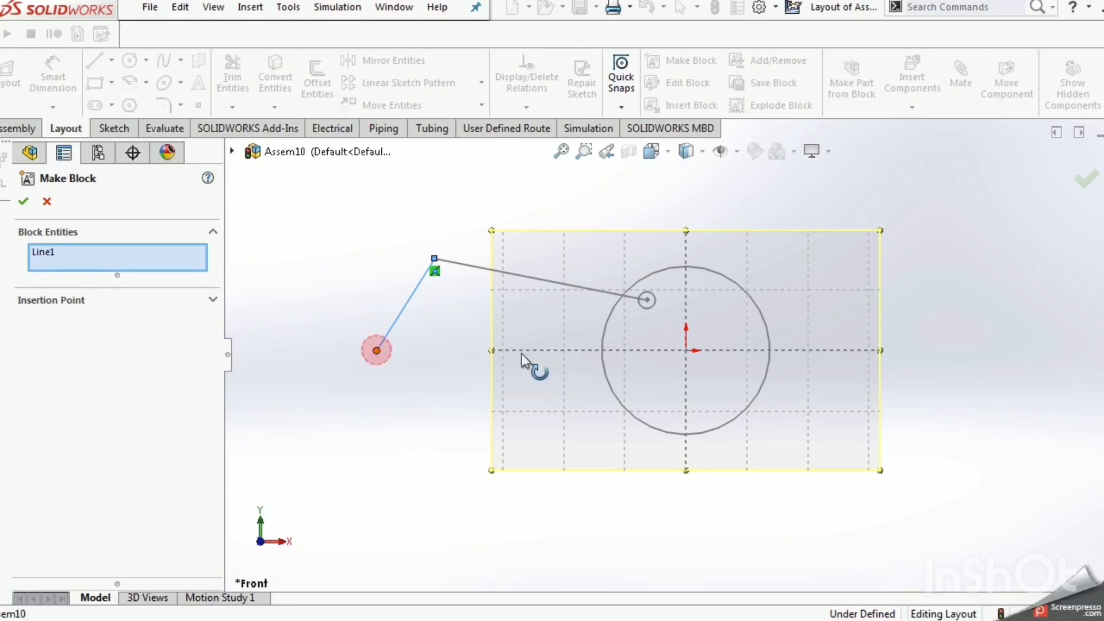
left_click(691, 358)
right_click(691, 357)
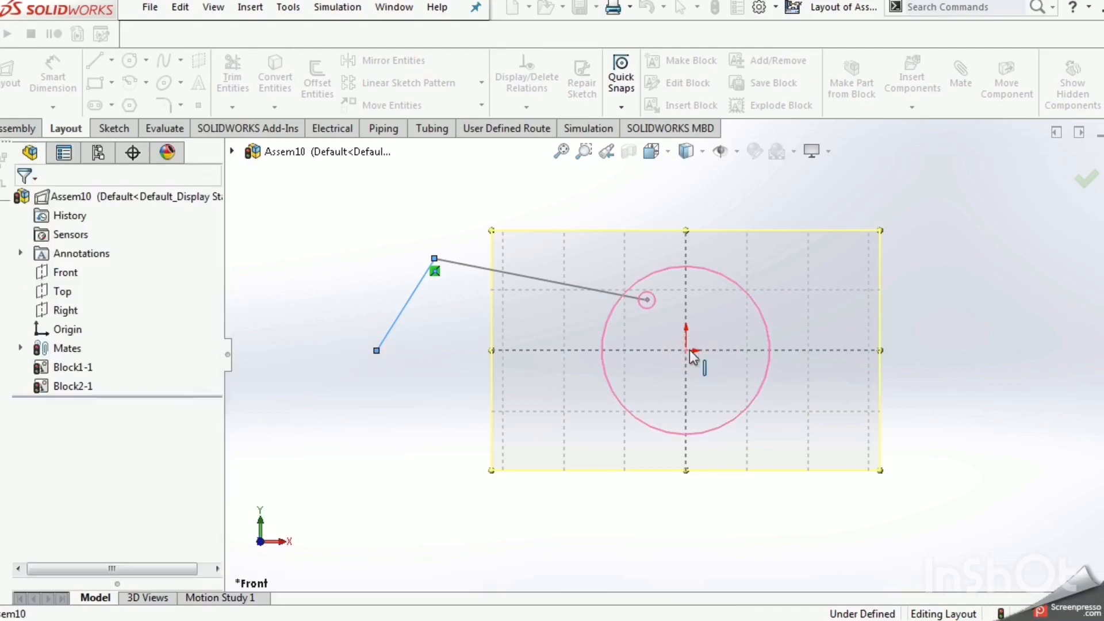
left_click(483, 419)
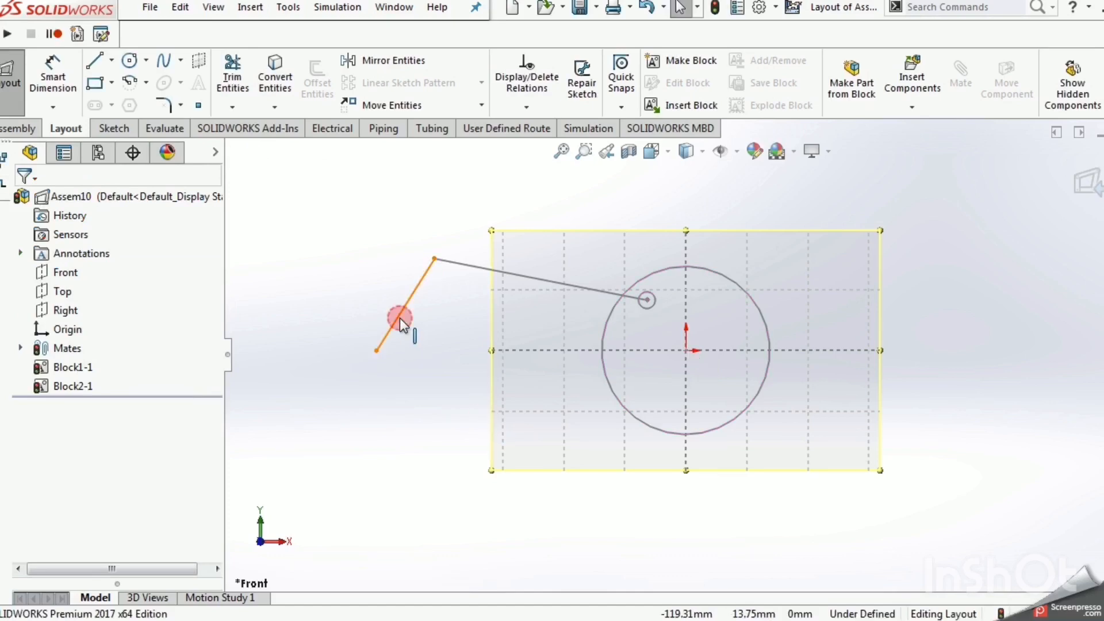
Step: Make a block from the short line of the linkage
left_click(399, 318)
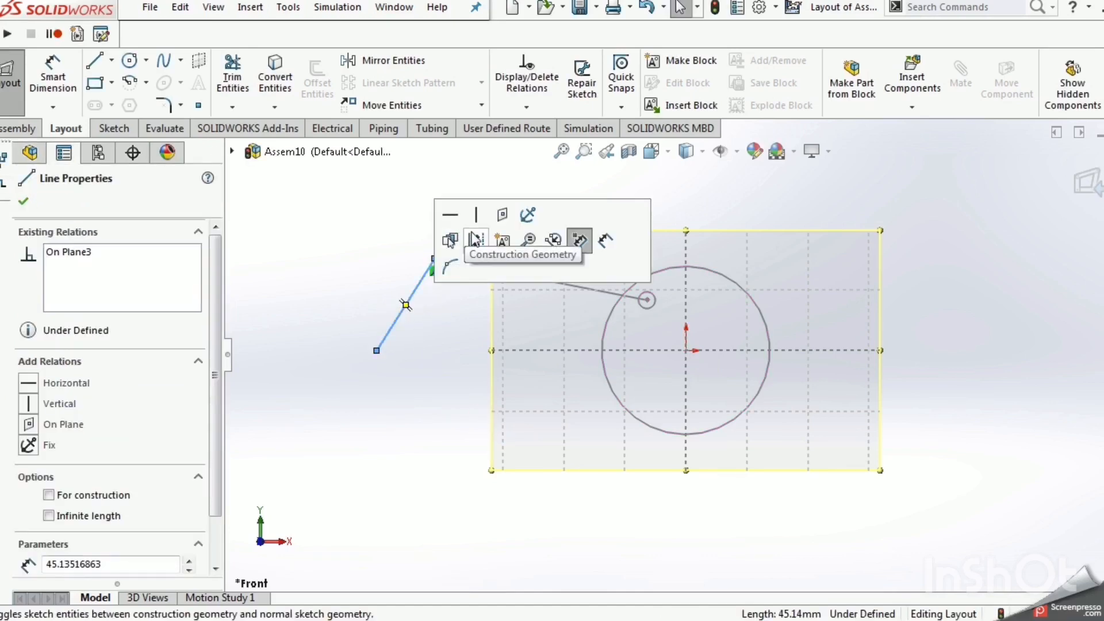
left_click(502, 239)
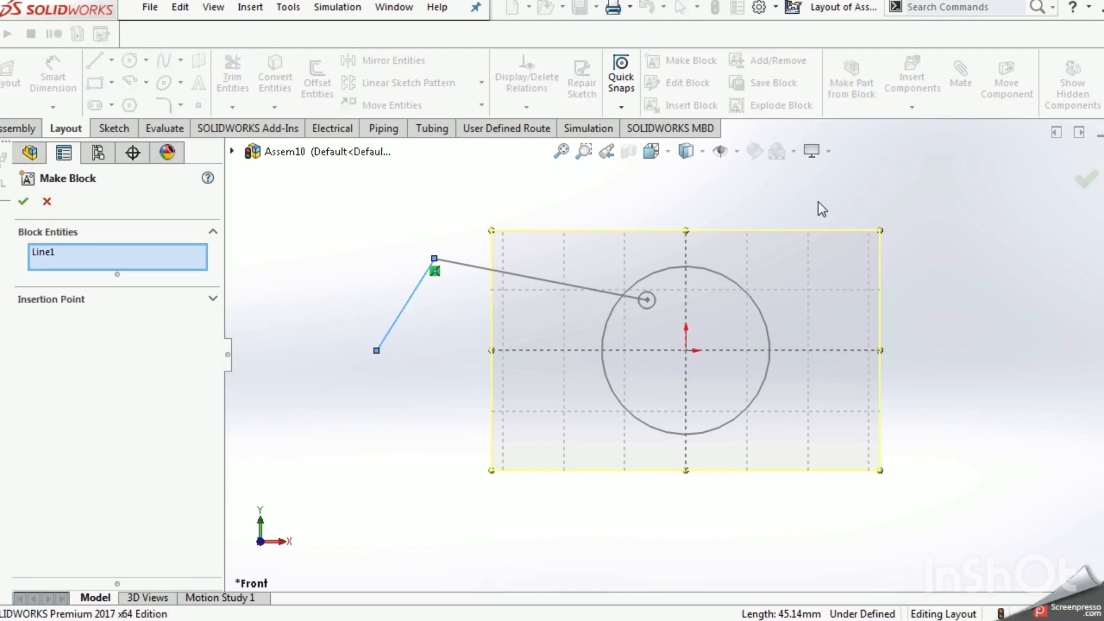
left_click(1084, 179)
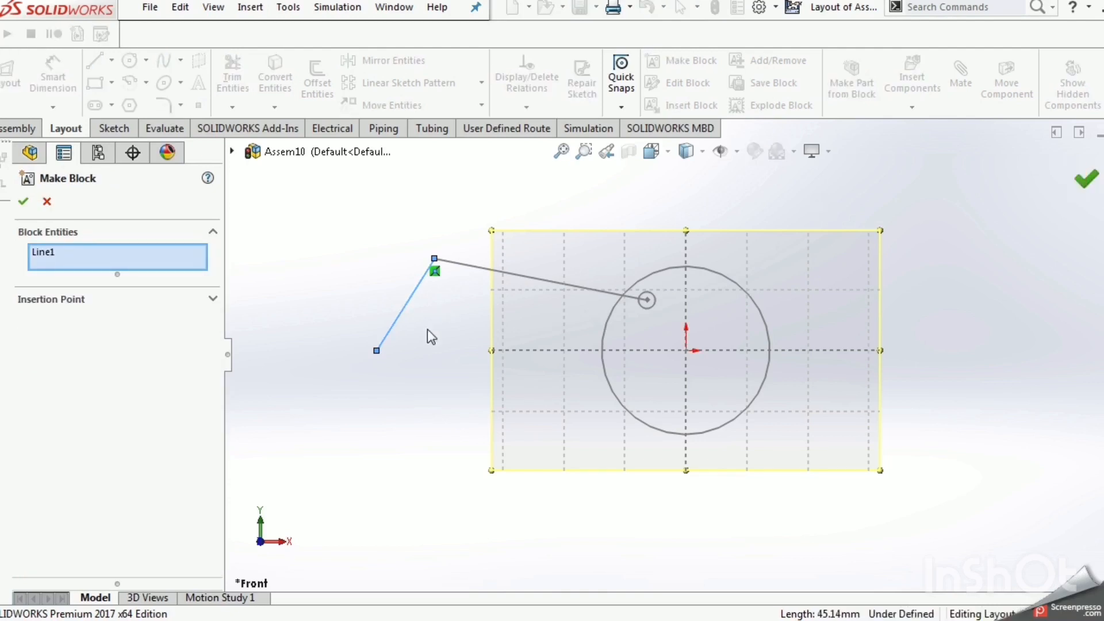
left_click(423, 356)
Step: Add a horizontal relation between the short link's free end and the large circle's centre
left_click(376, 350)
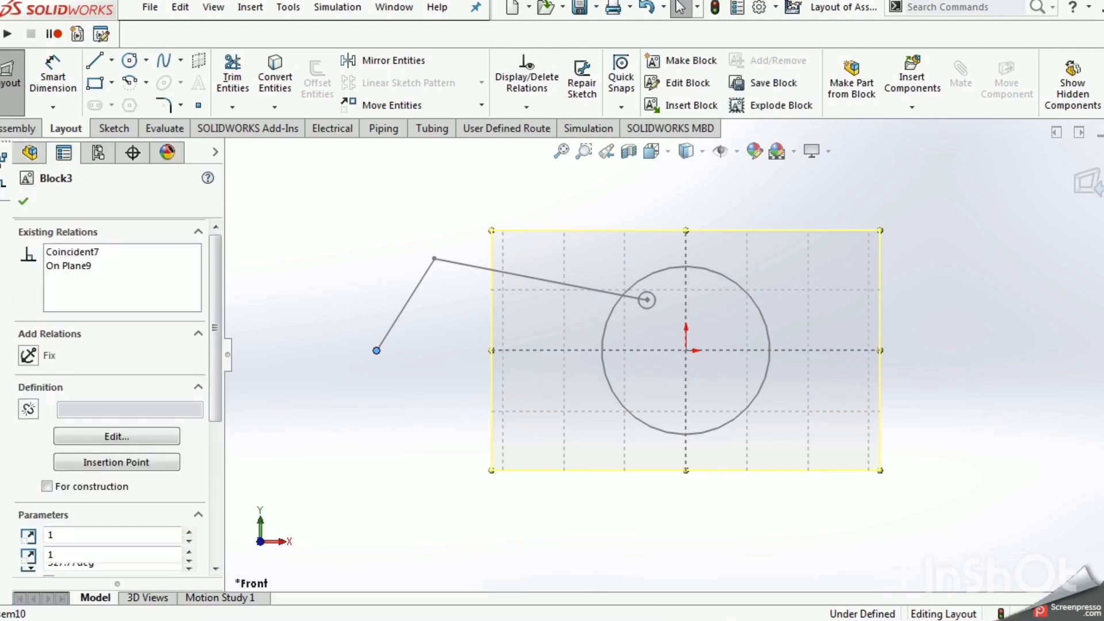
left_click(686, 351)
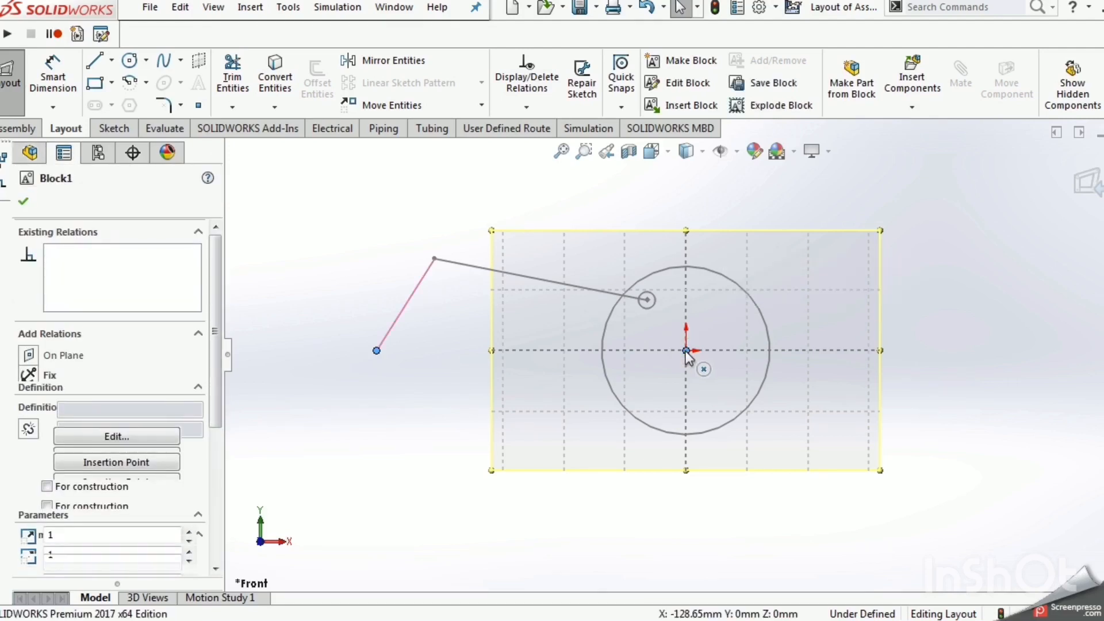
left_click(735, 276)
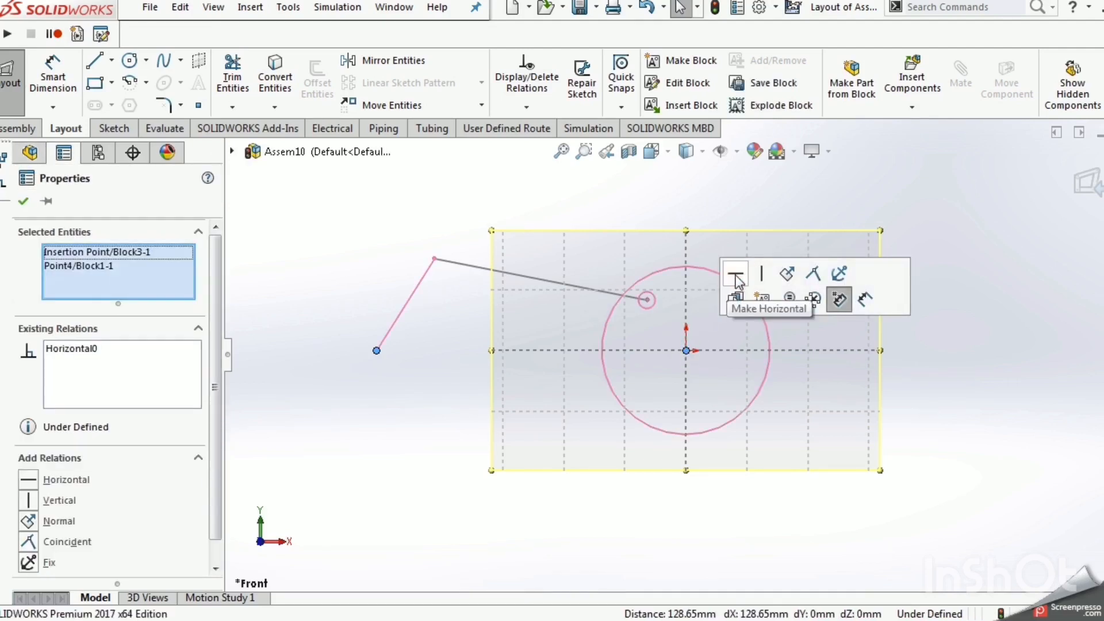
left_click(698, 186)
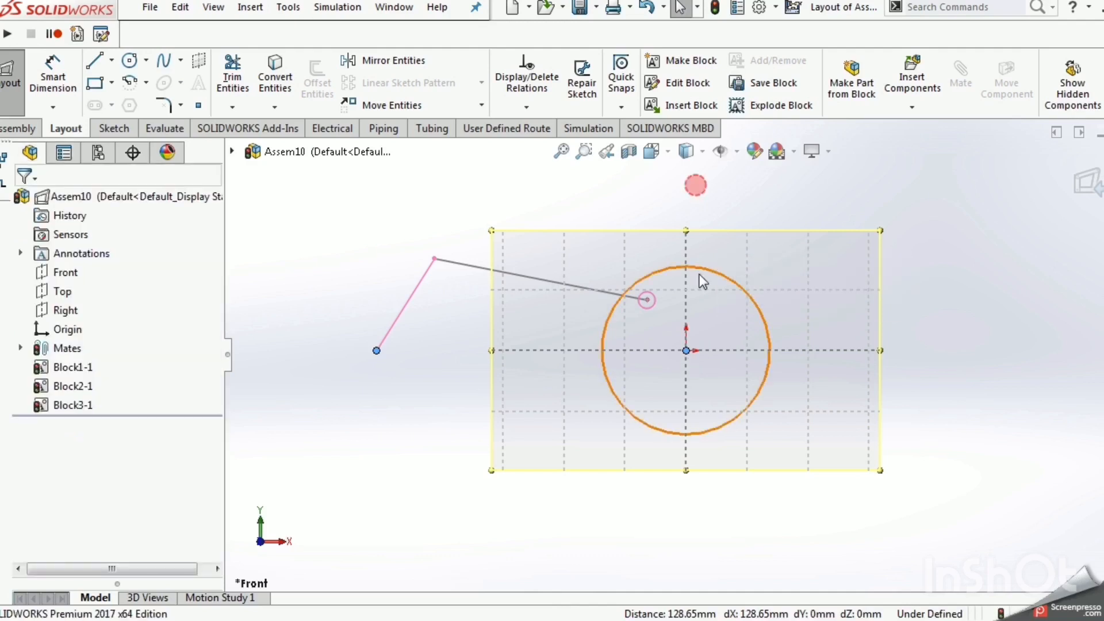
Step: Rotate the circle block about its centre so the small circle sits on the upper-right side
left_click(687, 351)
left_click(766, 367)
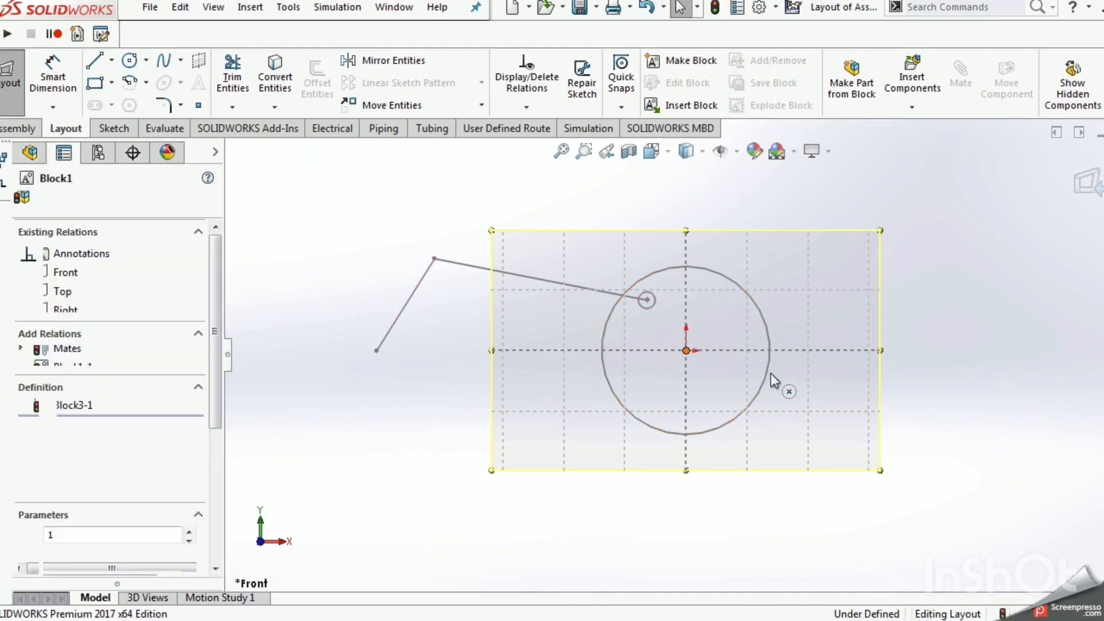
left_click_drag(770, 378, 687, 351)
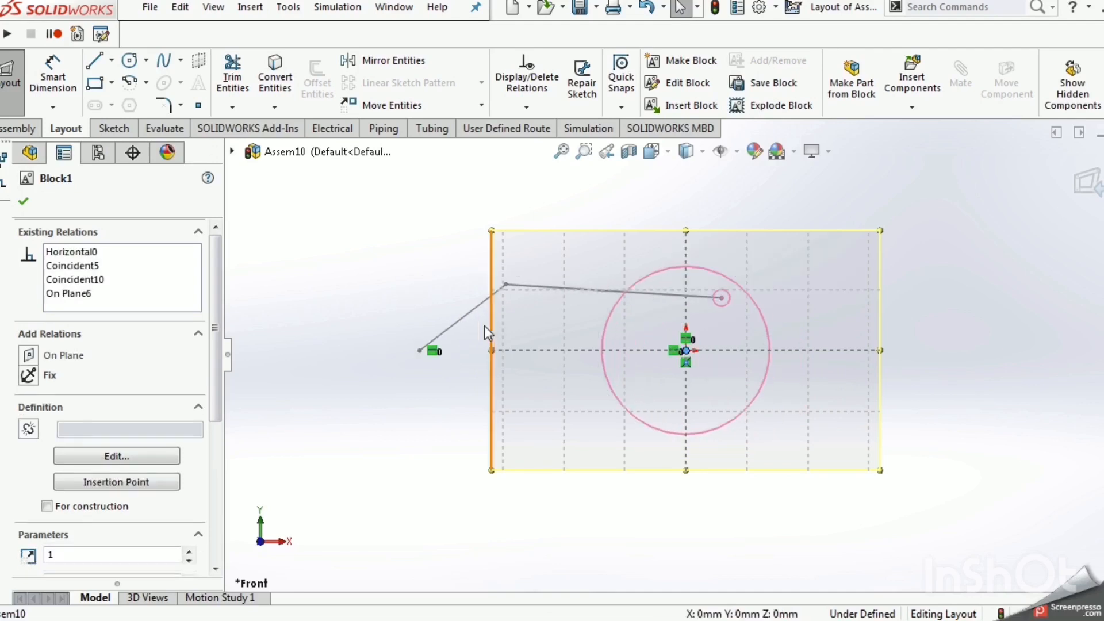
Step: Move the short link's free end toward the circle to about X -99 mm and fix that point in place
left_click_drag(429, 354, 458, 355)
left_click(588, 377)
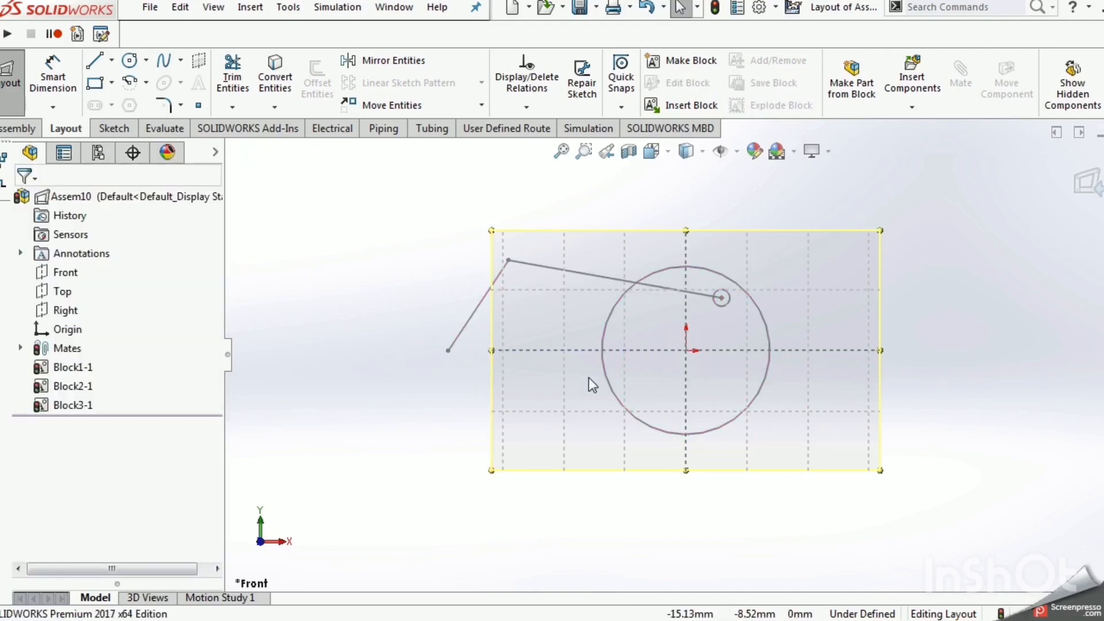
left_click(448, 352)
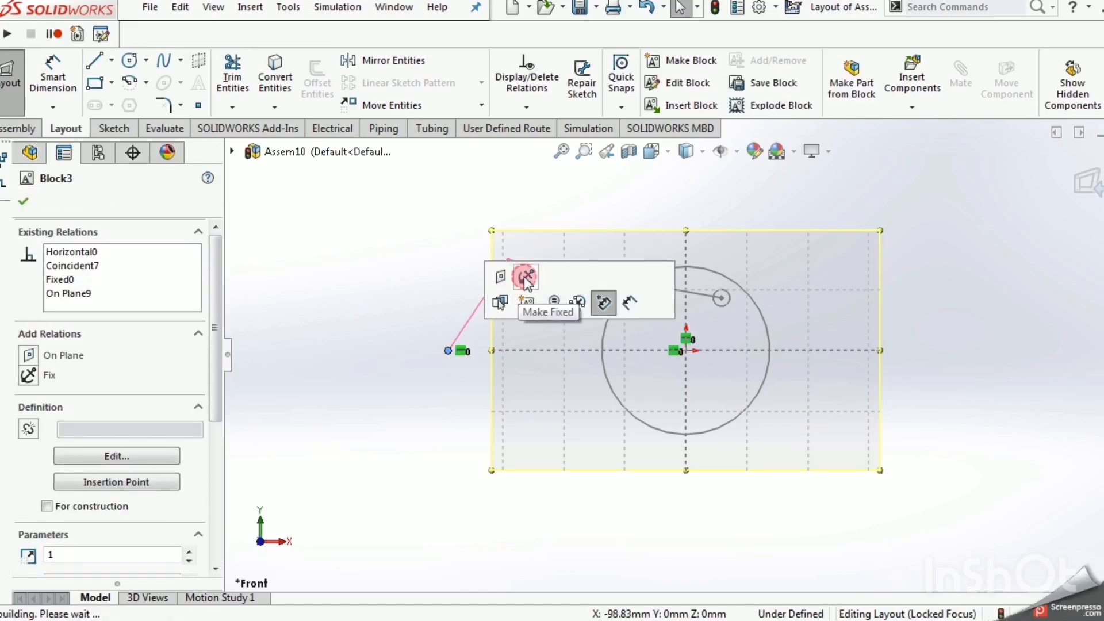
Step: Apply a fixed relation to the short link's free end
left_click(525, 278)
left_click(982, 327)
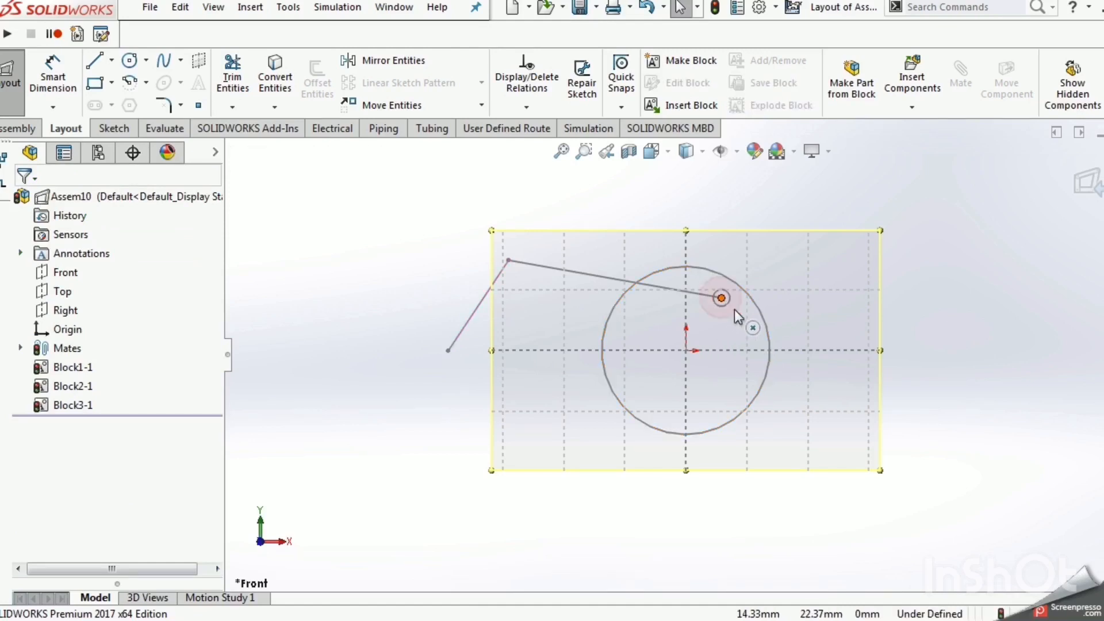
Step: Rotate the circle block until the small circle sits directly above the large circle's centre, and exit the layout
left_click(754, 375)
left_click_drag(743, 396, 718, 306)
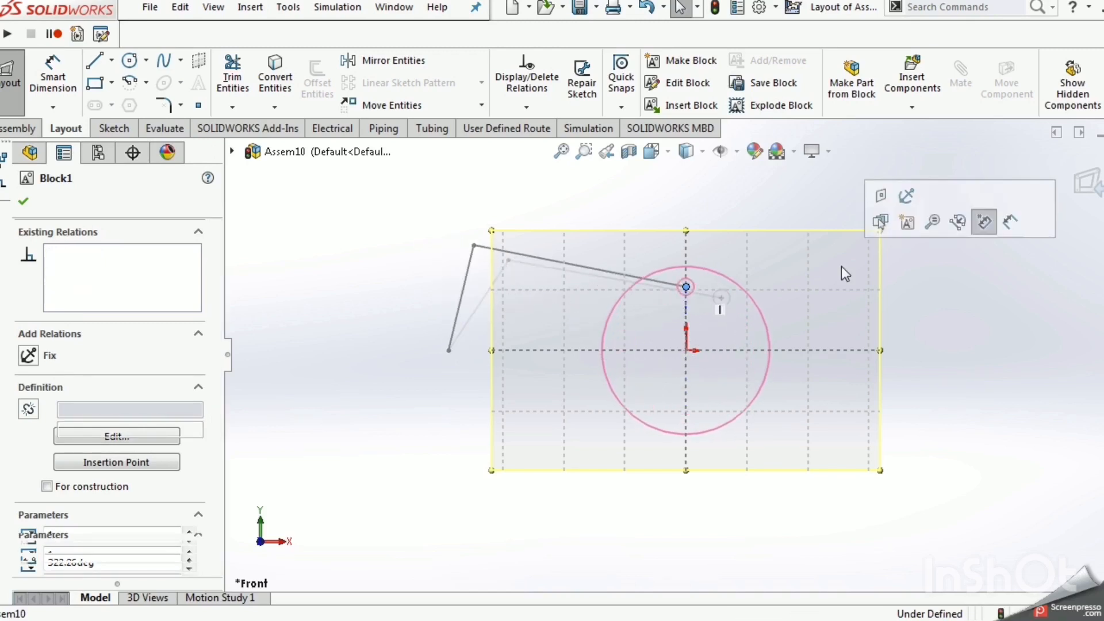
left_click(917, 321)
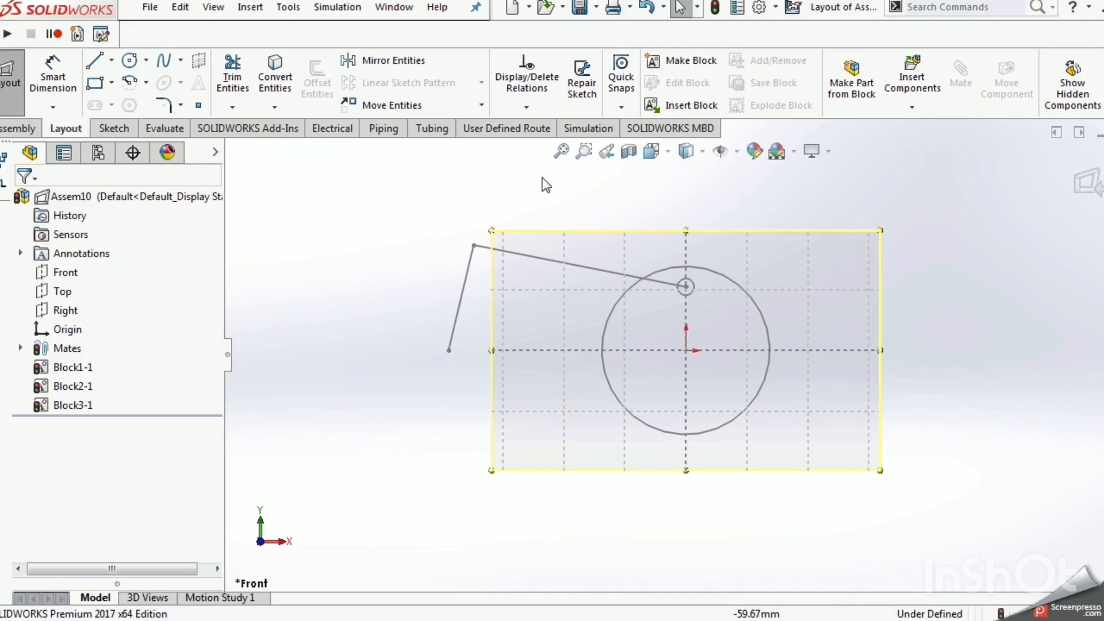
left_click(1084, 183)
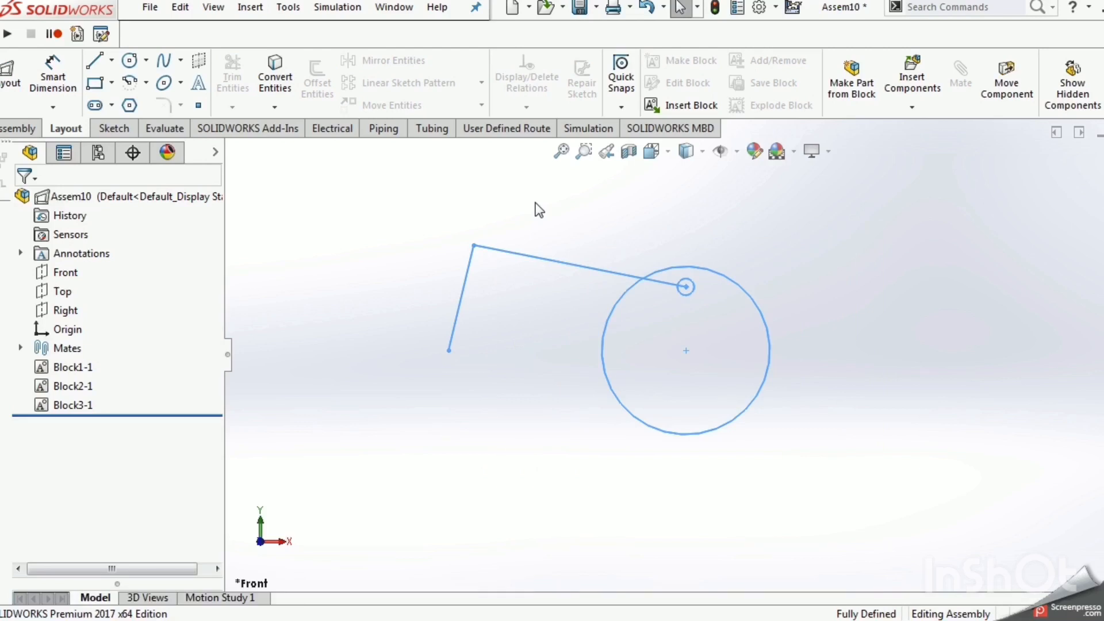
Step: Make a part from the circle block and open that part for editing
left_click(84, 370)
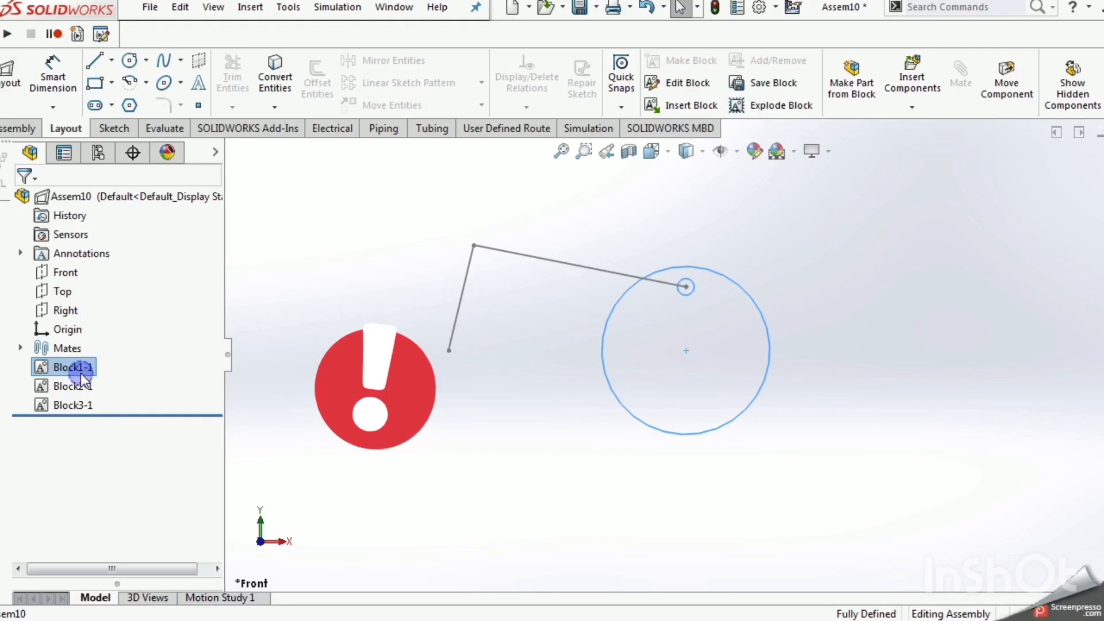
right_click(84, 379)
left_click(147, 489)
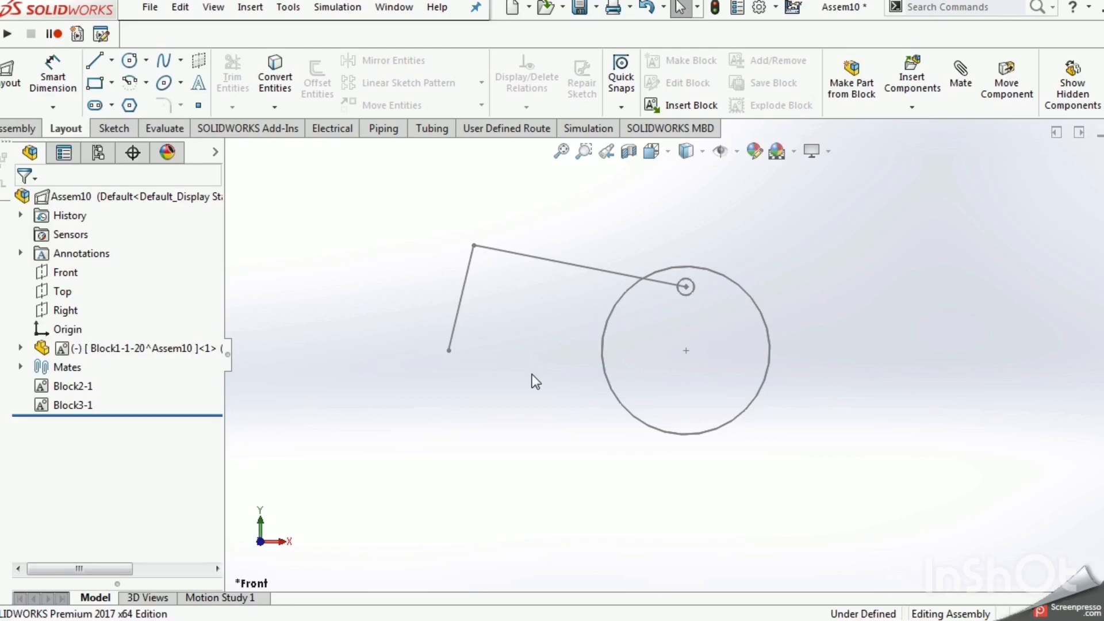
left_click(21, 347)
left_click(66, 351)
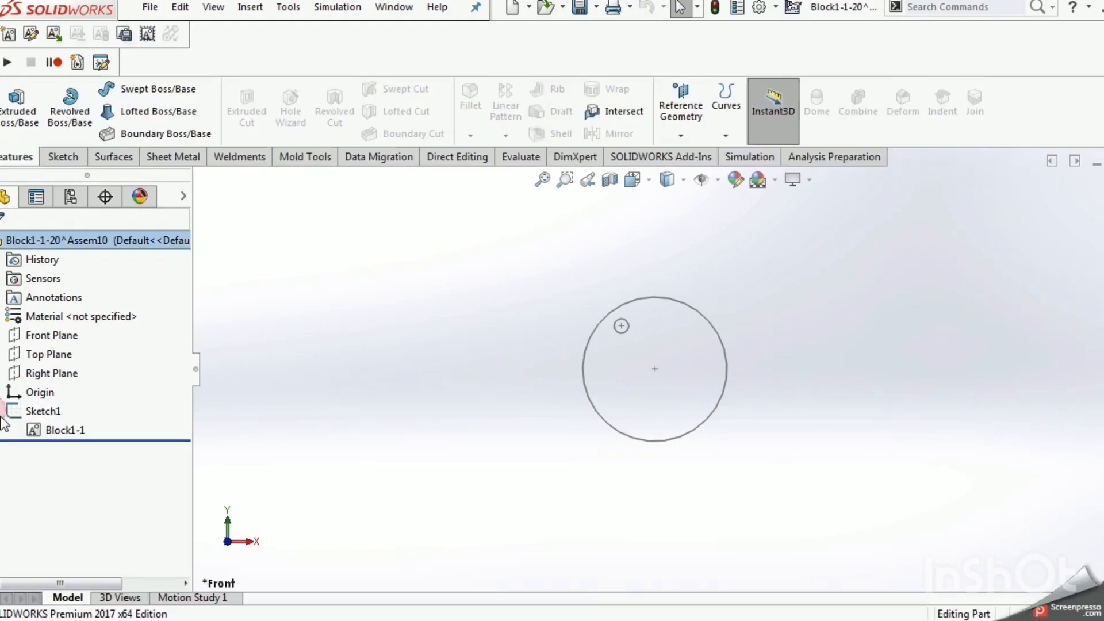
Step: Start a boss extrusion of Sketch1, replacing the whole-sketch contour with the small circle region and the surrounding disc region
left_click(44, 411)
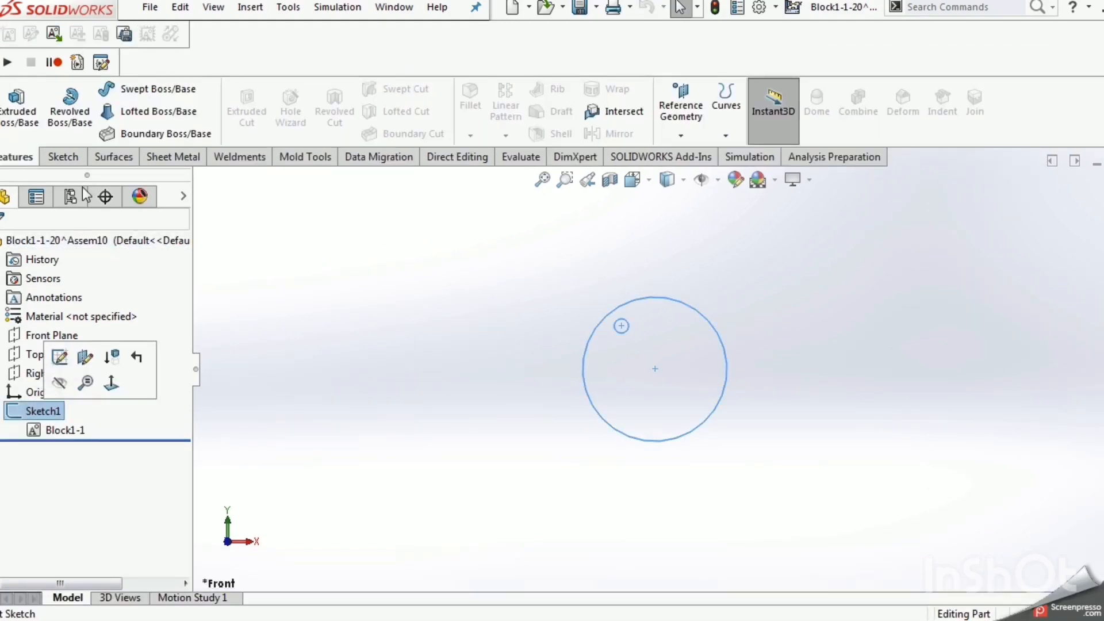
left_click(33, 104)
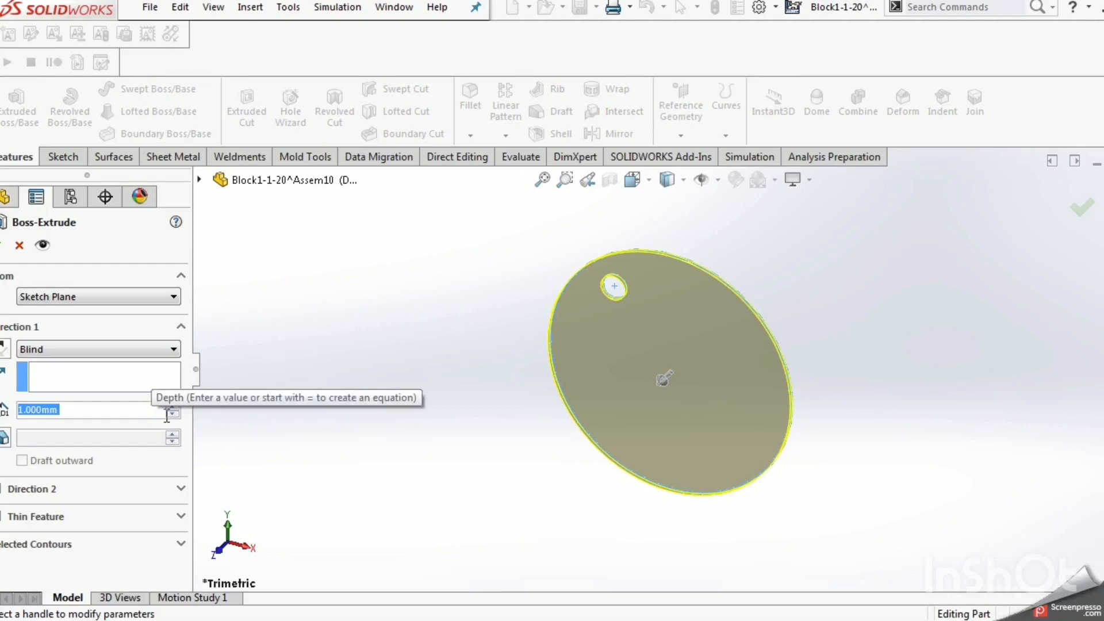
left_click(108, 541)
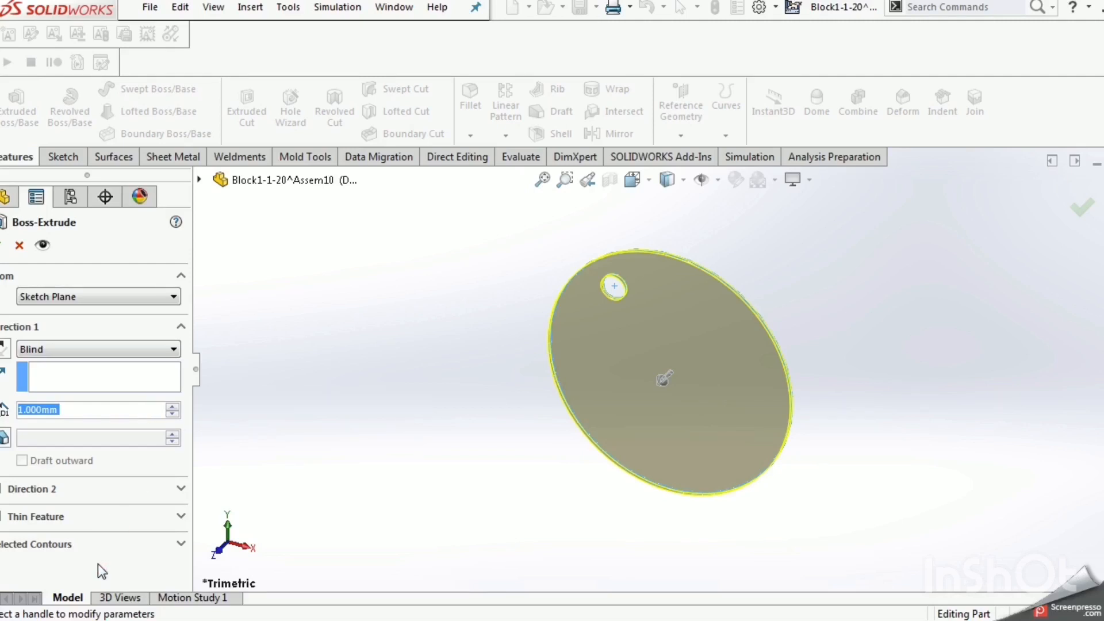
left_click(182, 542)
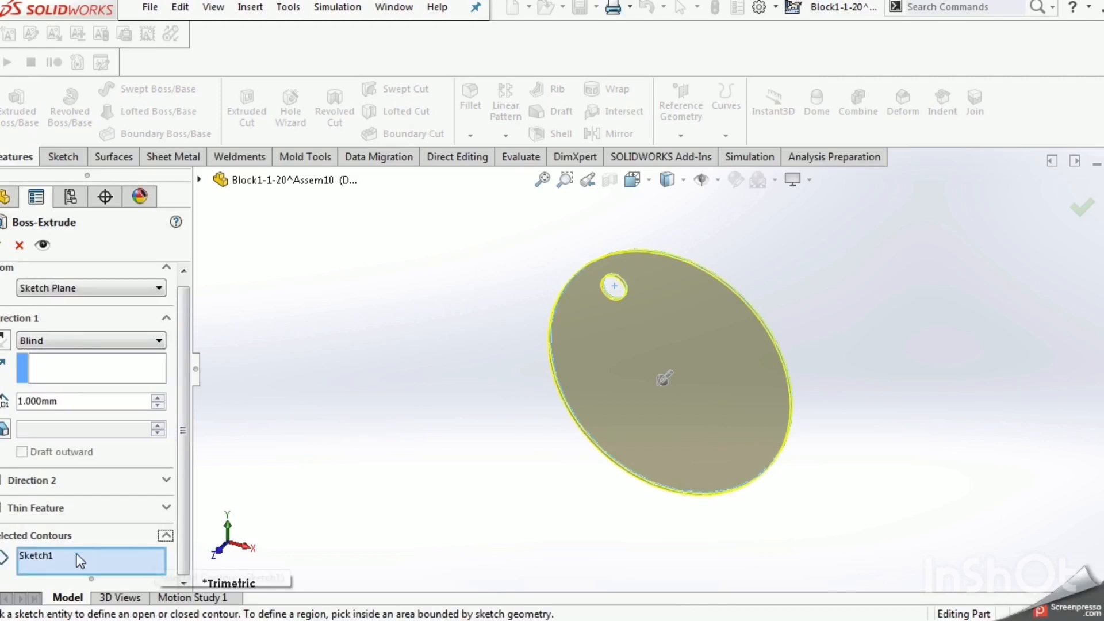
left_click(53, 556)
right_click(57, 557)
left_click(112, 519)
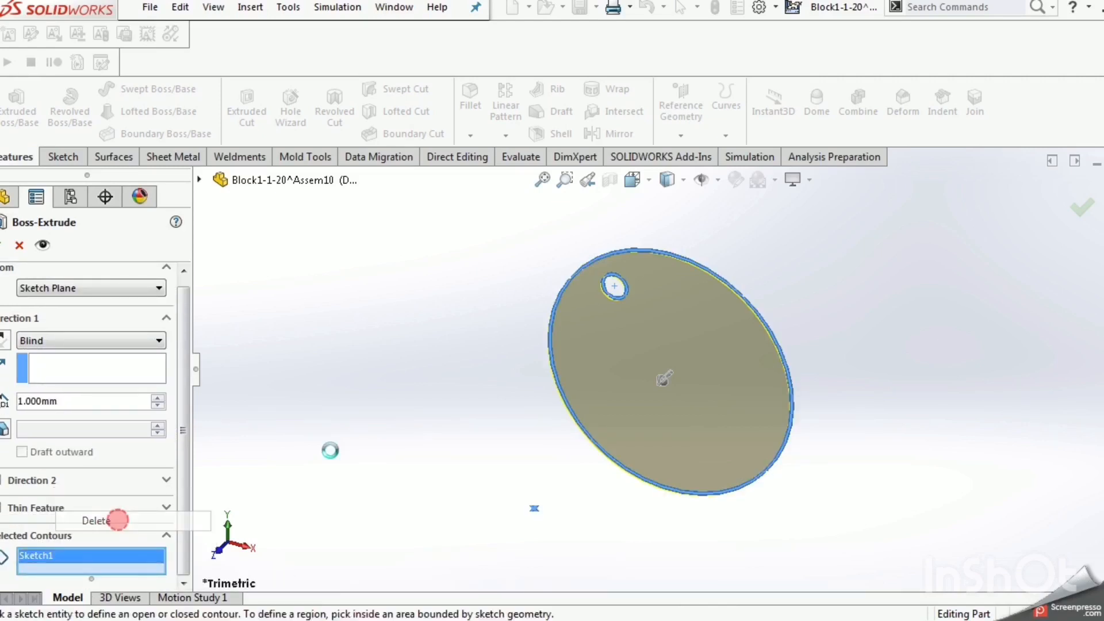
left_click(675, 262)
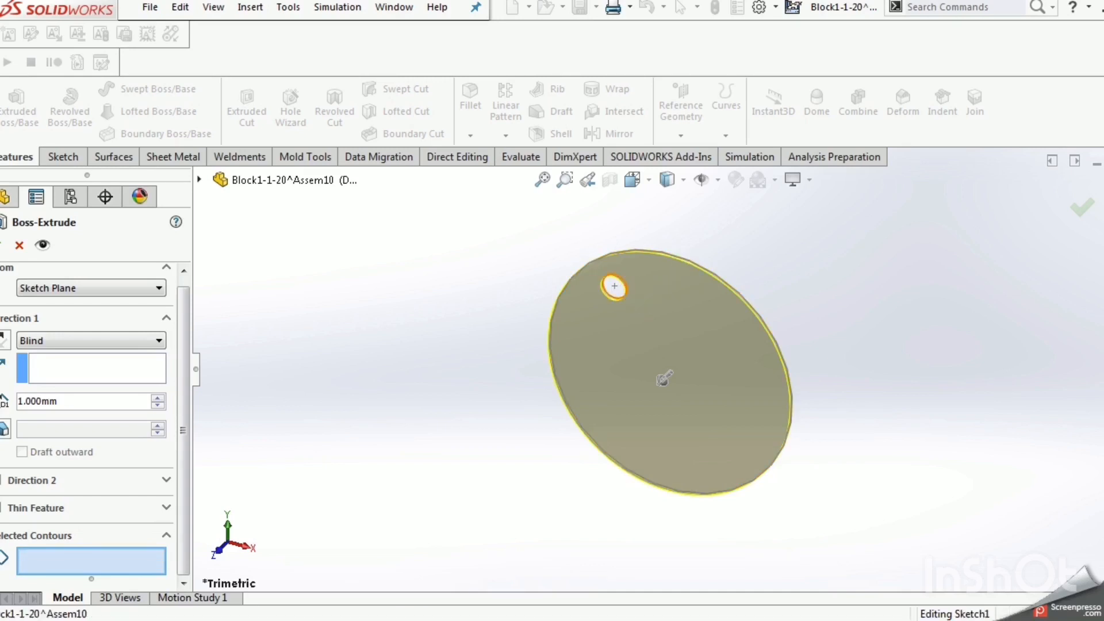
left_click(615, 287)
left_click(614, 288)
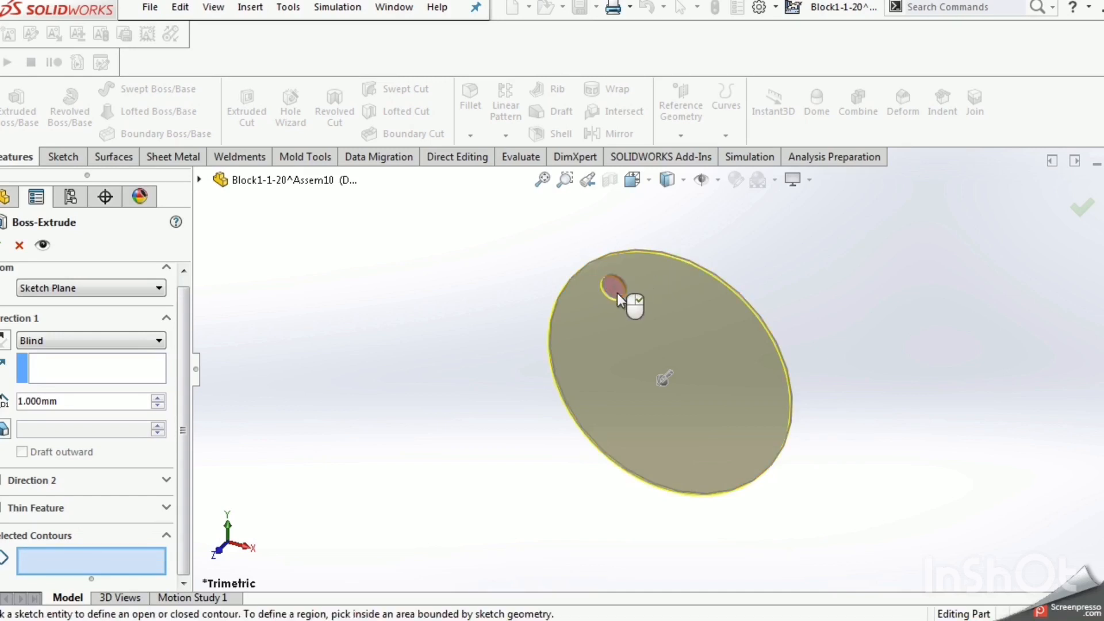
left_click(645, 286)
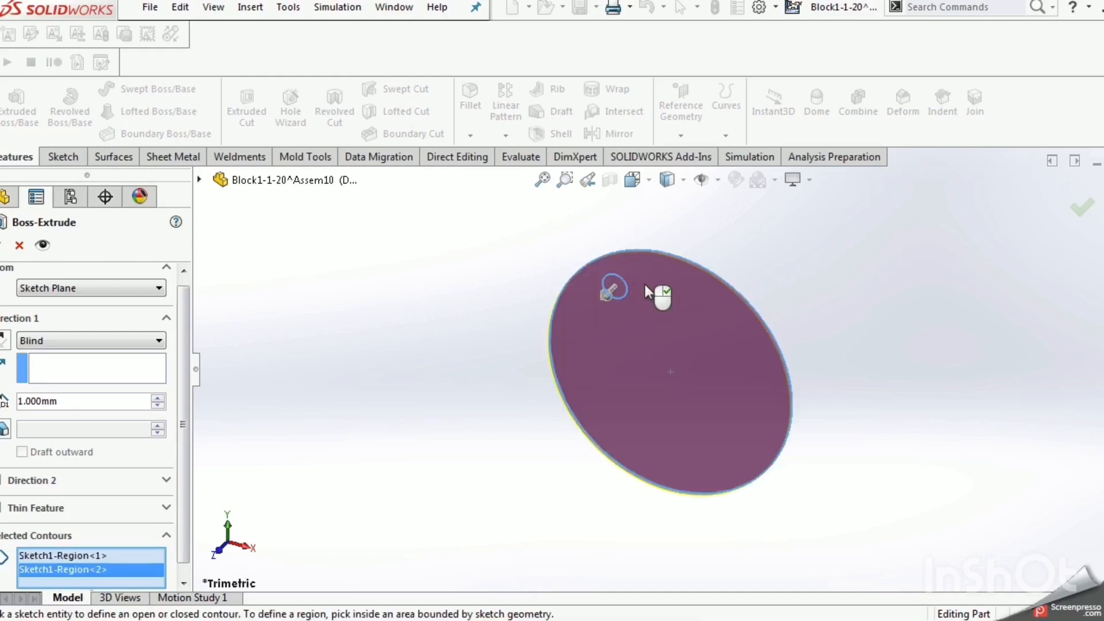
Step: Set the extrusion depth to 3 mm with the Mid Plane end condition and create the disc
left_click_drag(79, 402, 30, 396)
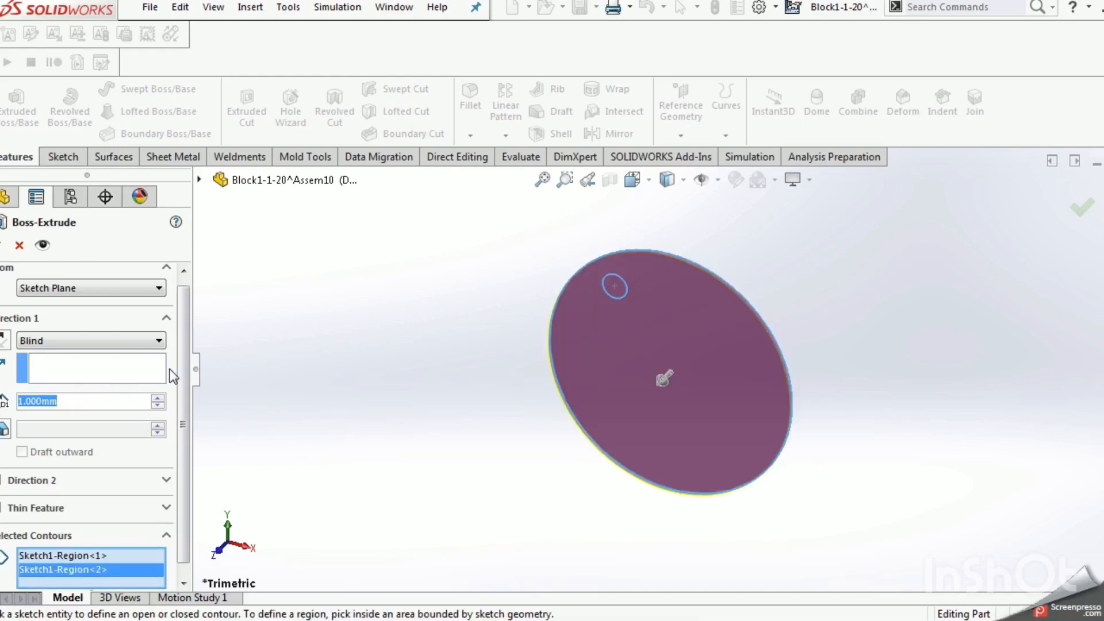
type("3")
key("Return")
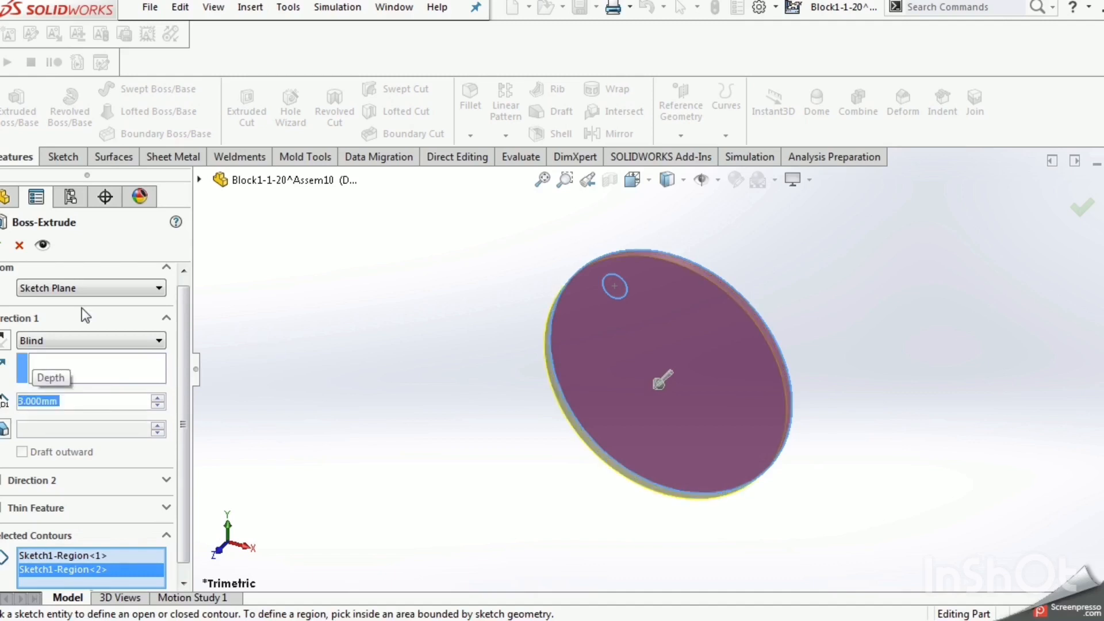
left_click(82, 339)
left_click(67, 410)
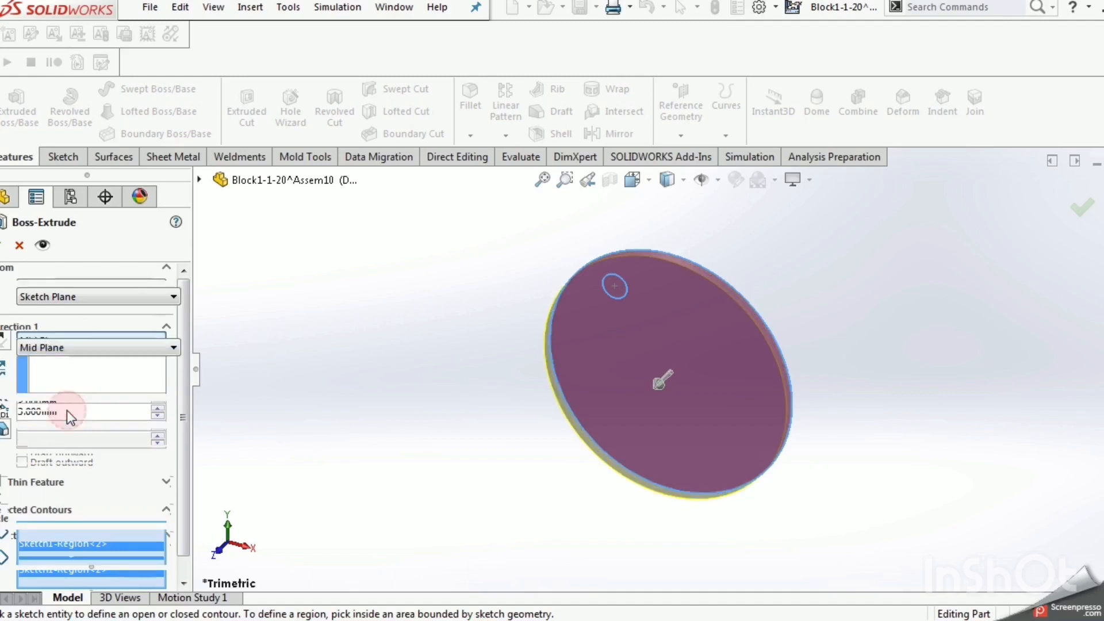
left_click(1, 245)
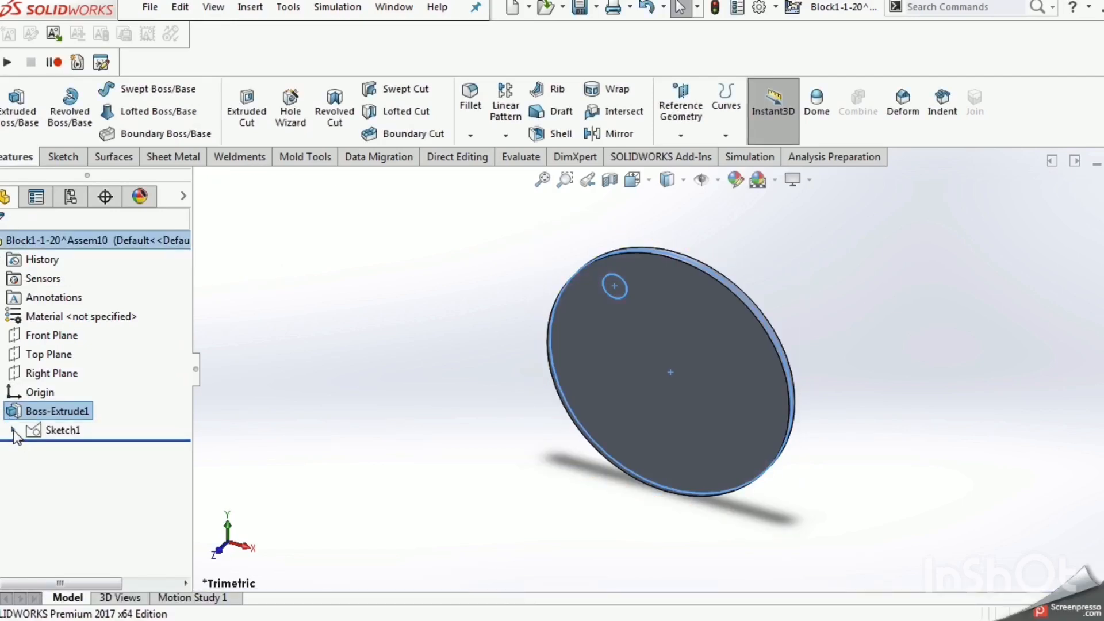
Step: Extrude only the small circle region of Sketch1 as a blind pin 6.7 mm deep, merged with the disc
left_click(12, 431)
left_click(63, 429)
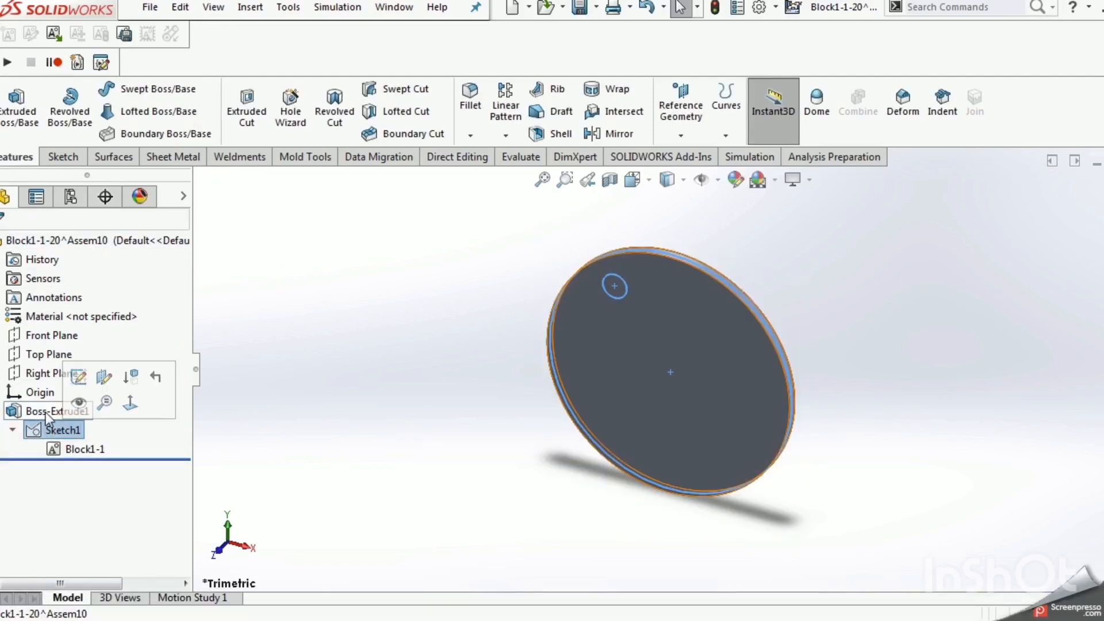
left_click(22, 102)
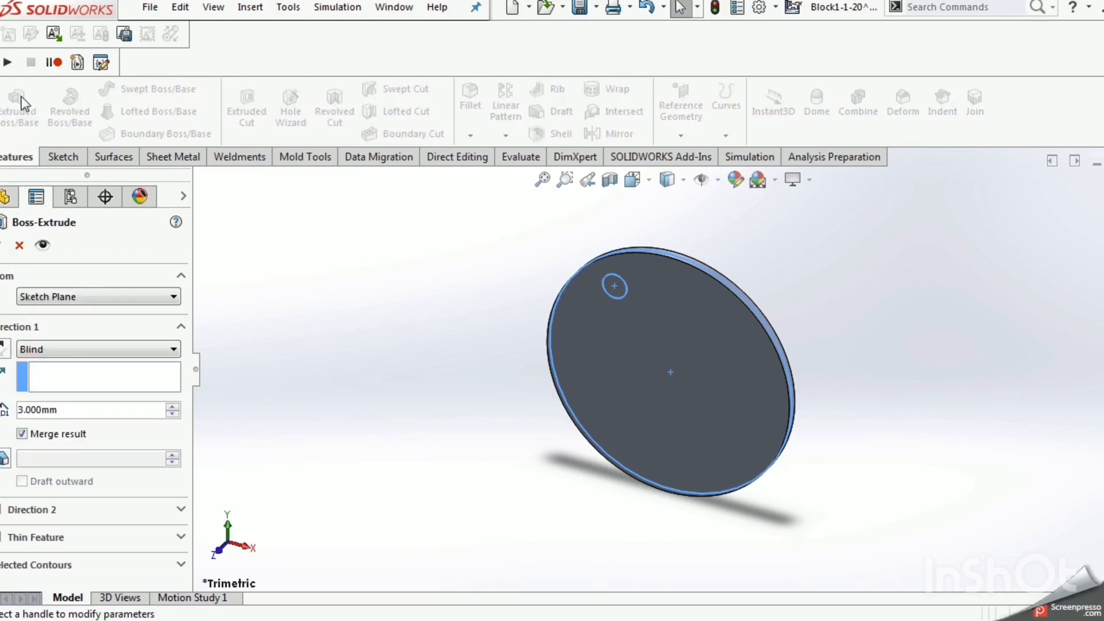
left_click(109, 565)
right_click(68, 566)
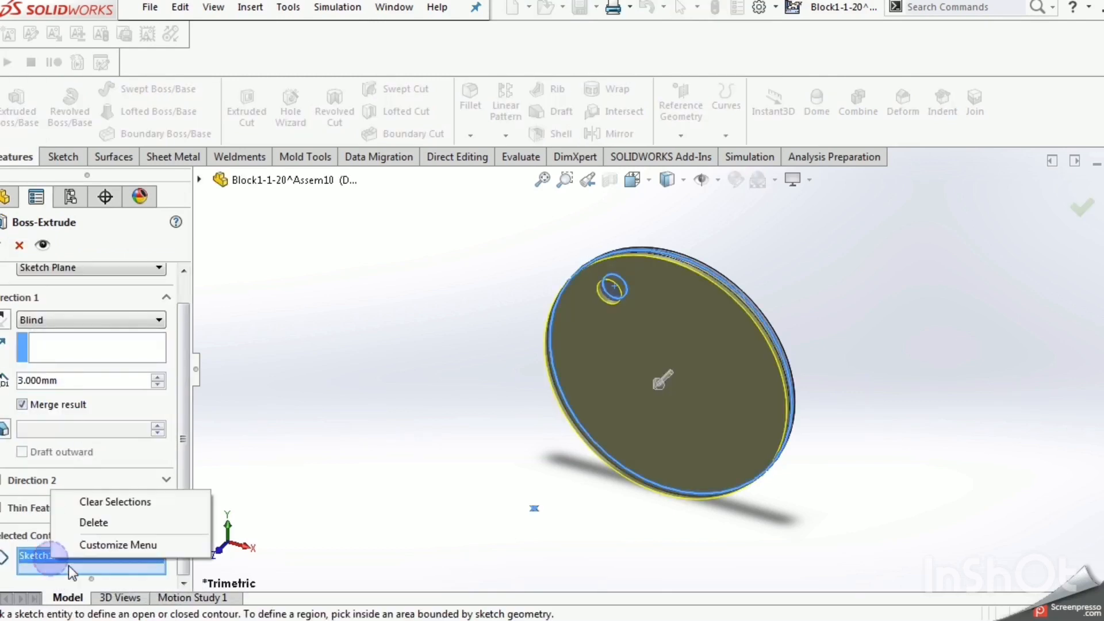
left_click(93, 522)
scroll(612, 303, "down", 5)
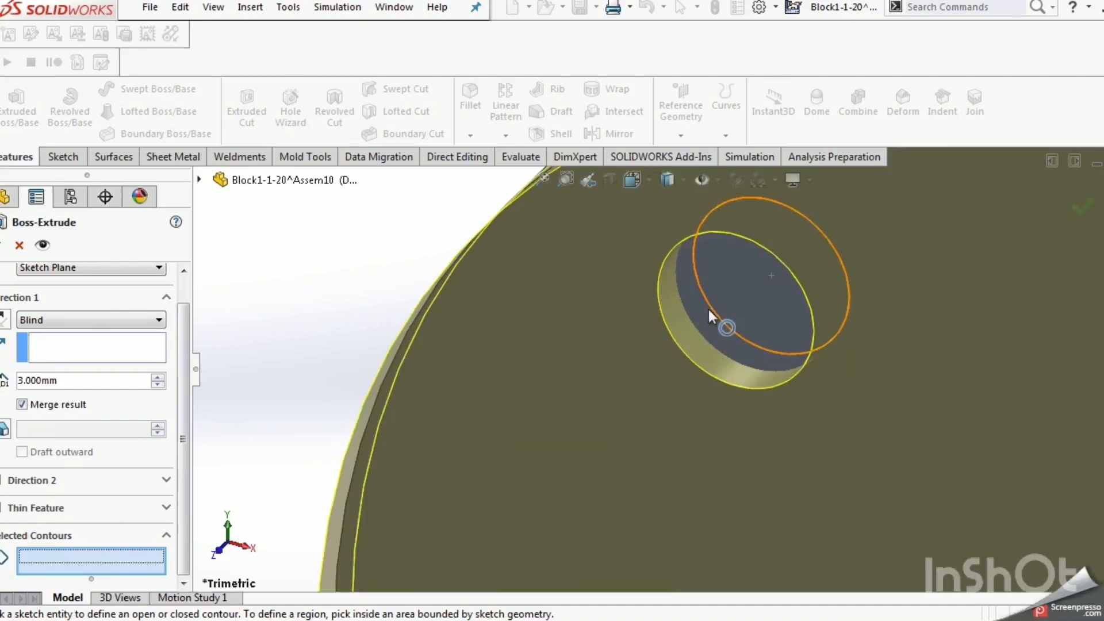
left_click(713, 309)
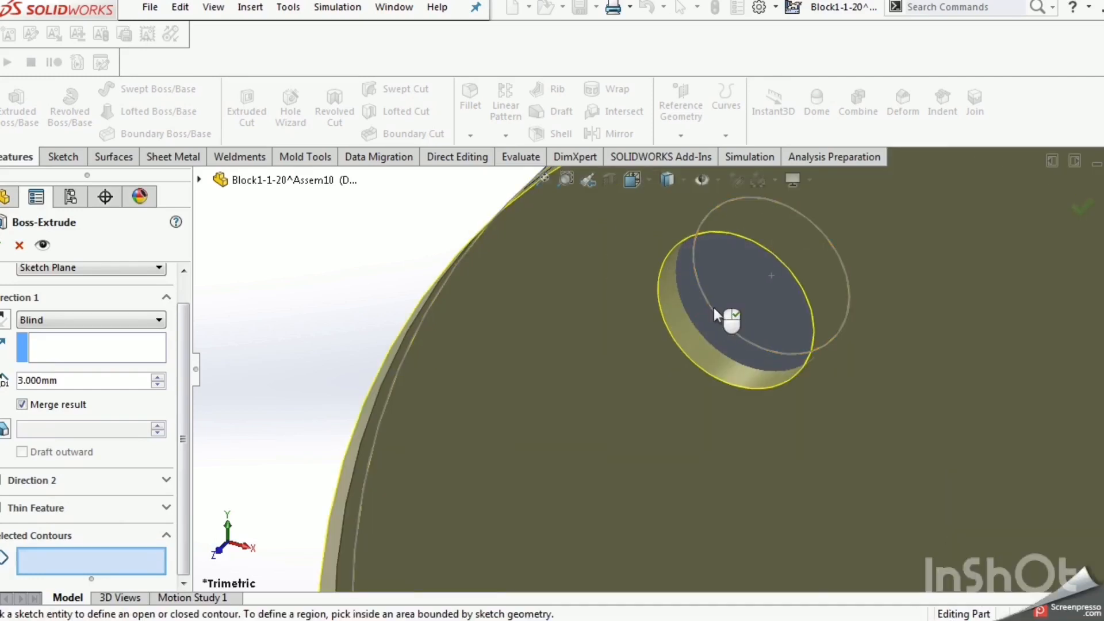
left_click(743, 295)
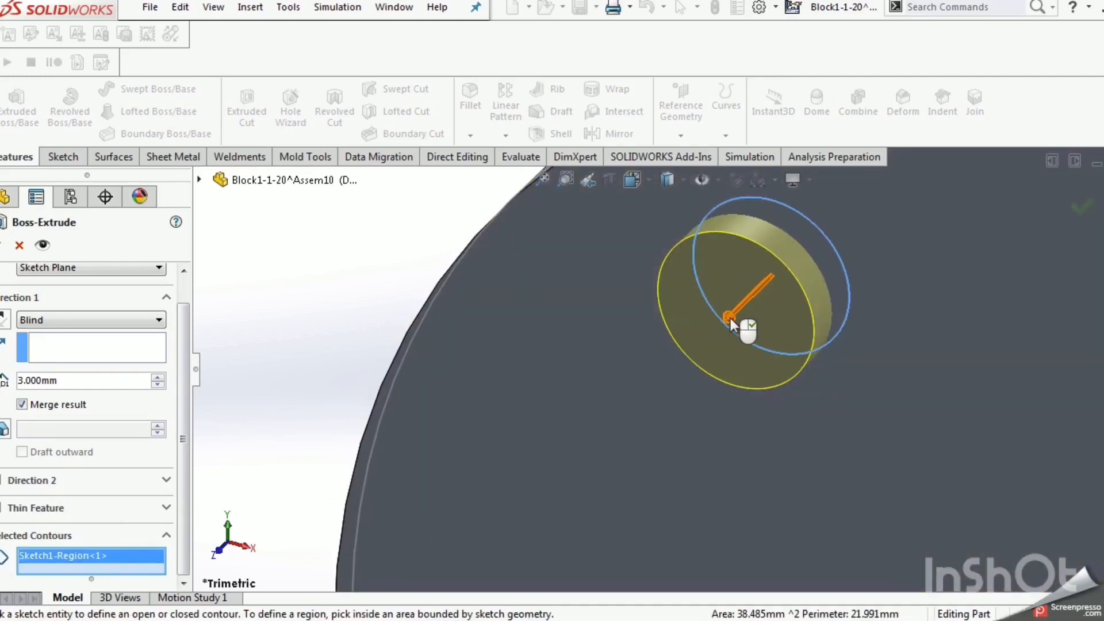
left_click_drag(729, 320, 699, 357)
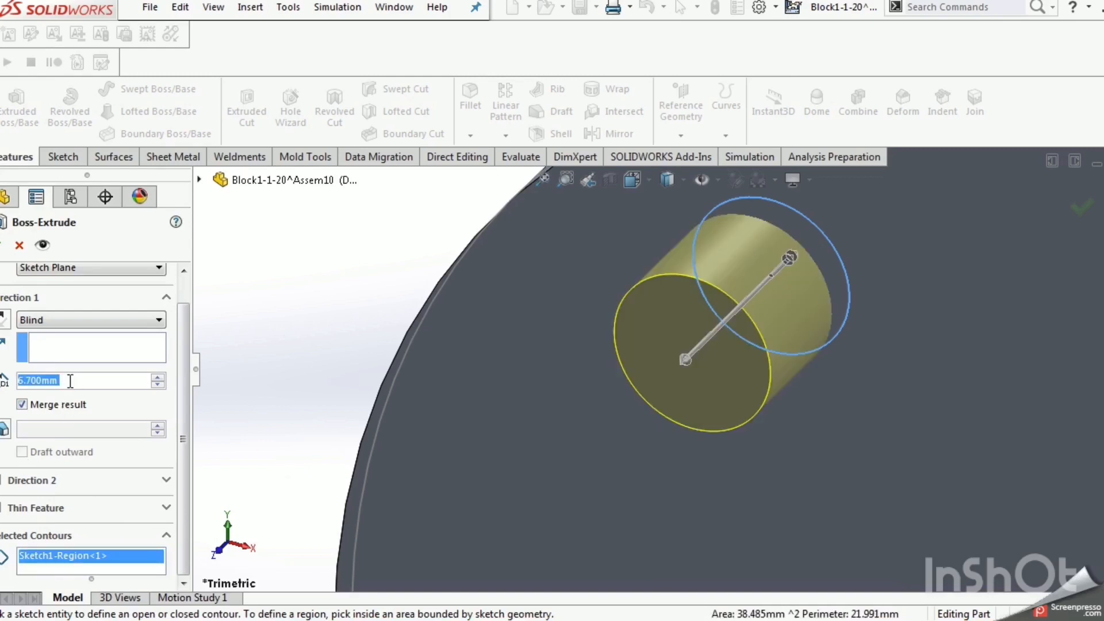
left_click(3, 245)
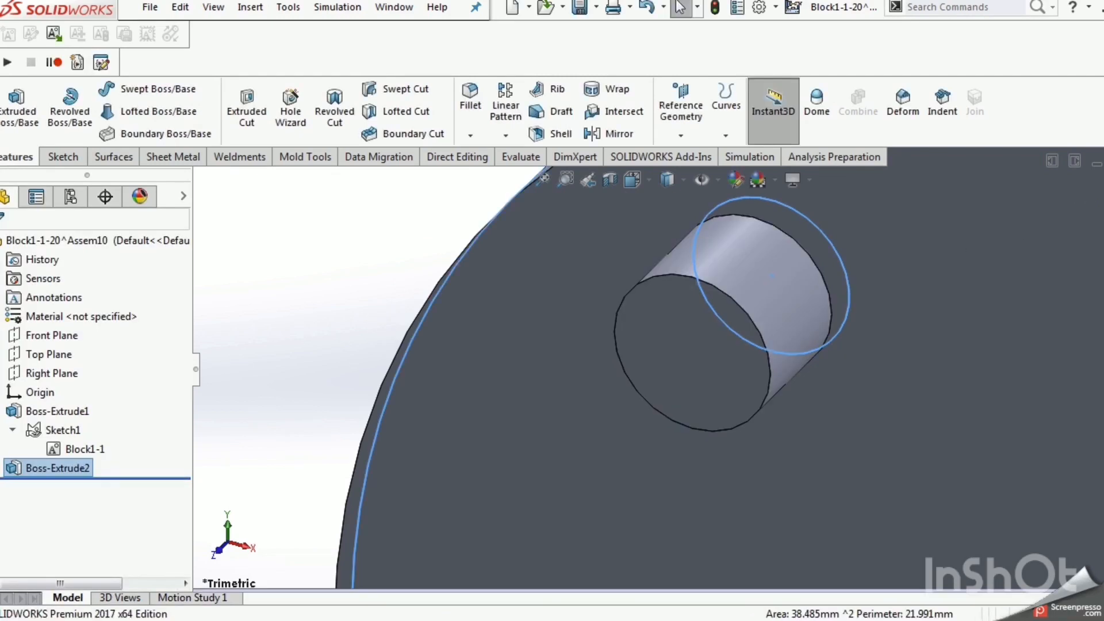
Step: Close the disc part with its changes saved, and collapse its entries in the assembly tree
key("ctrl+w")
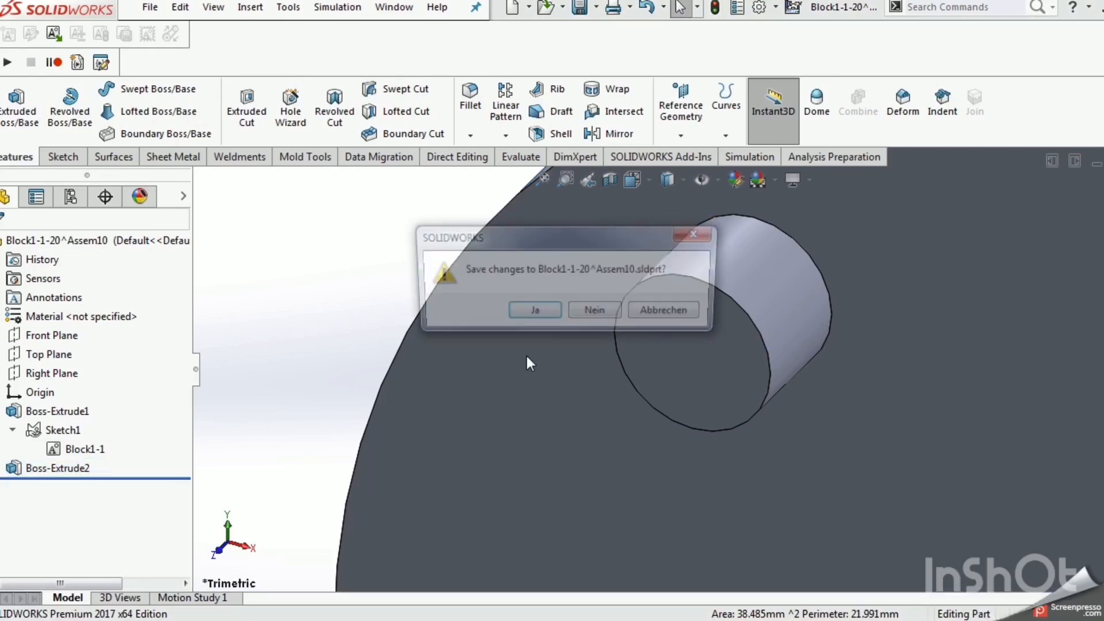
left_click(530, 314)
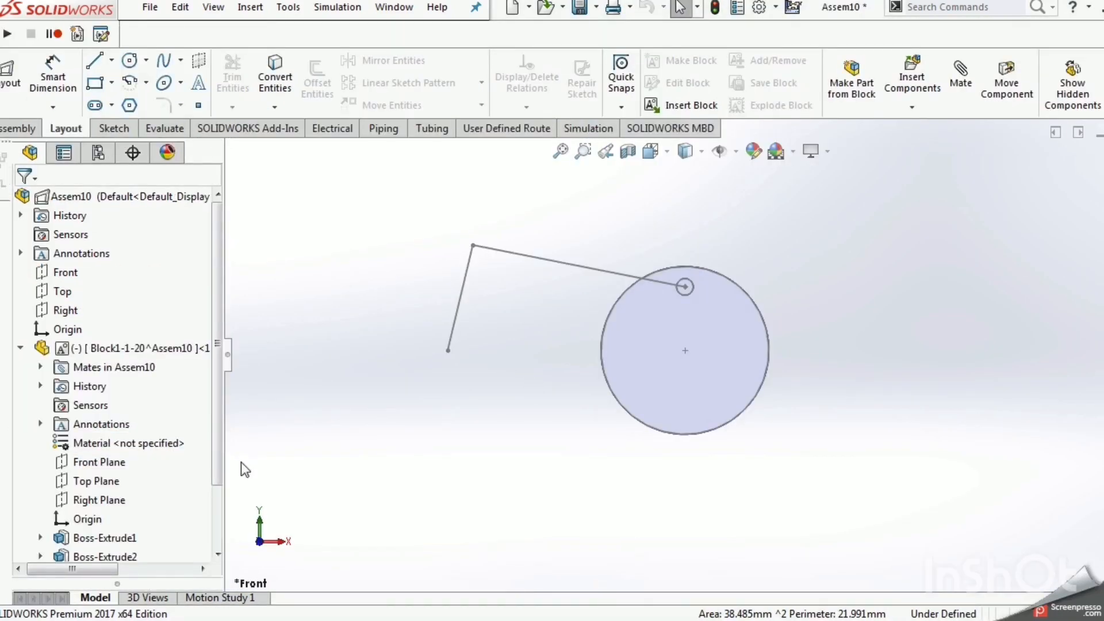
left_click(20, 348)
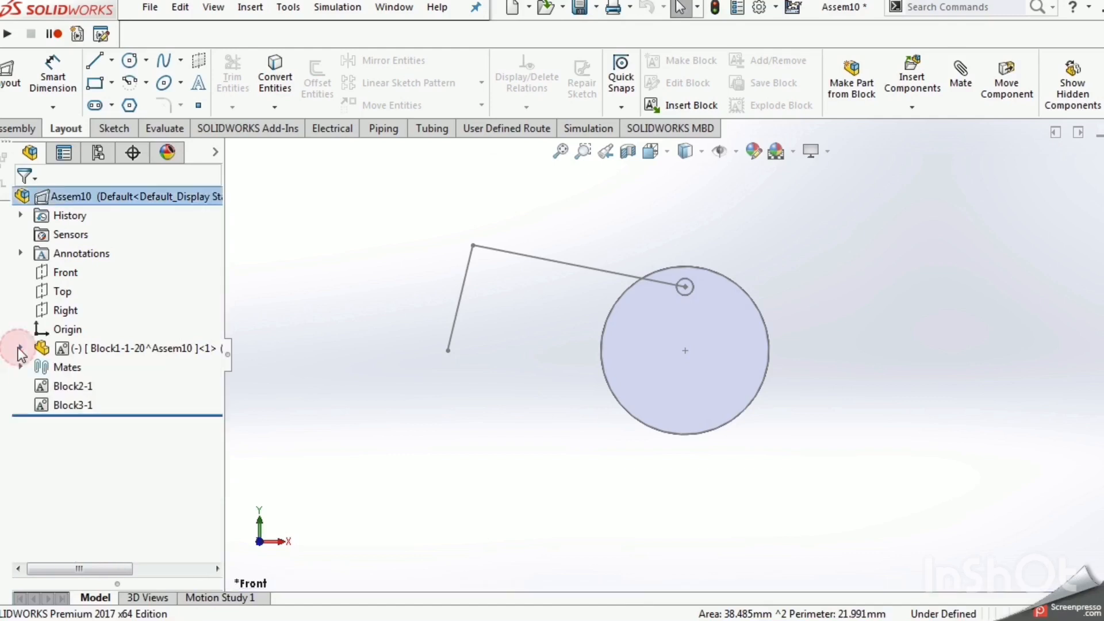
Step: Make a part from the long link's block using the On Block constraint
right_click(61, 385)
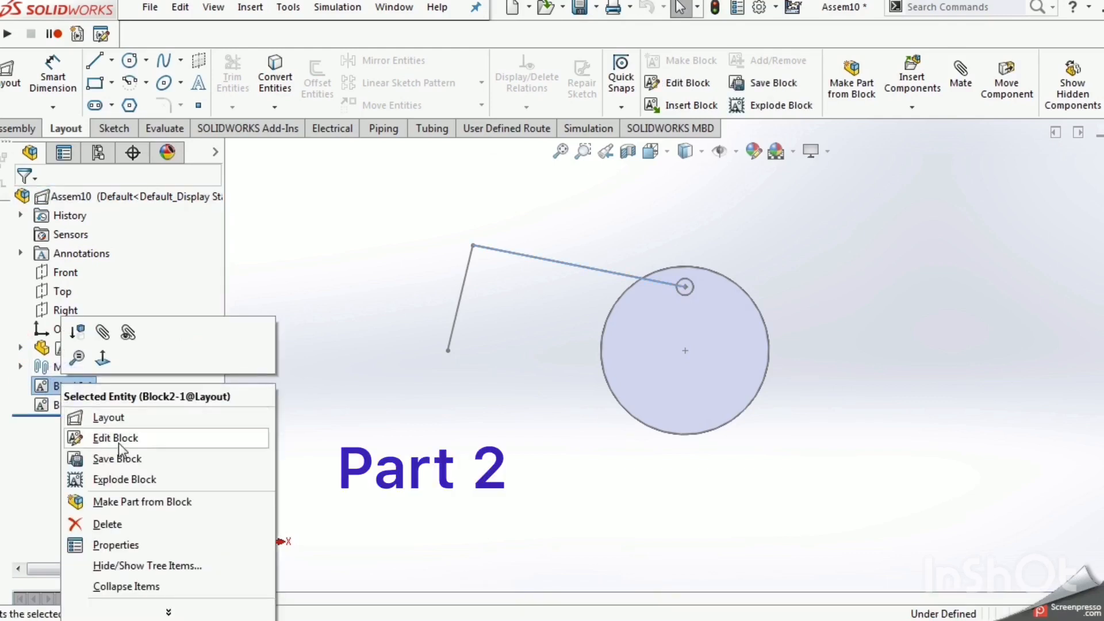
left_click(138, 501)
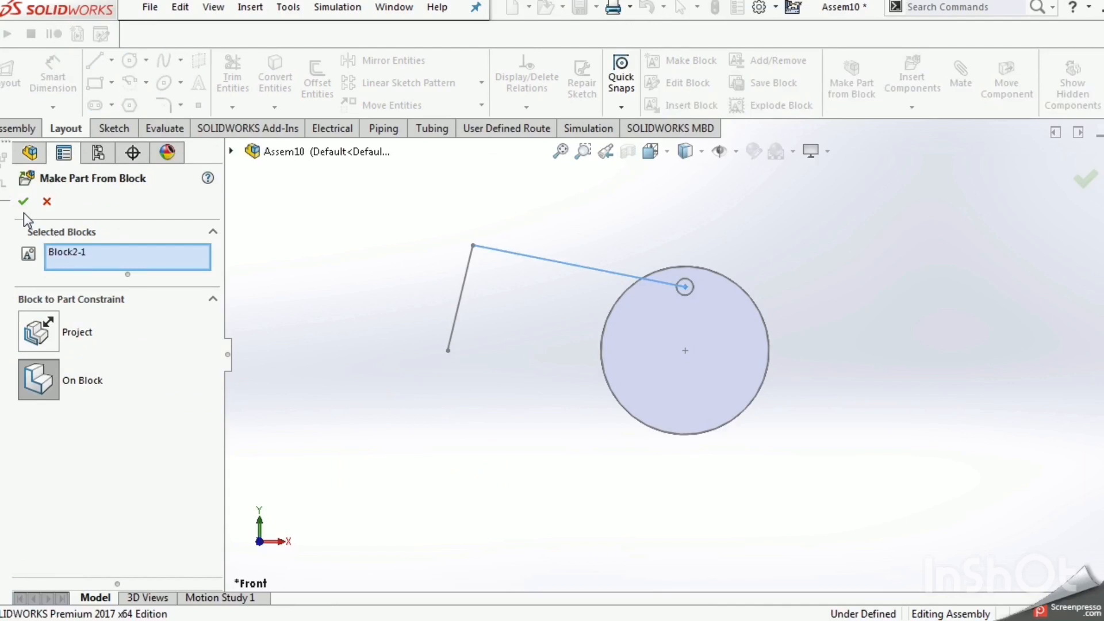
left_click(23, 201)
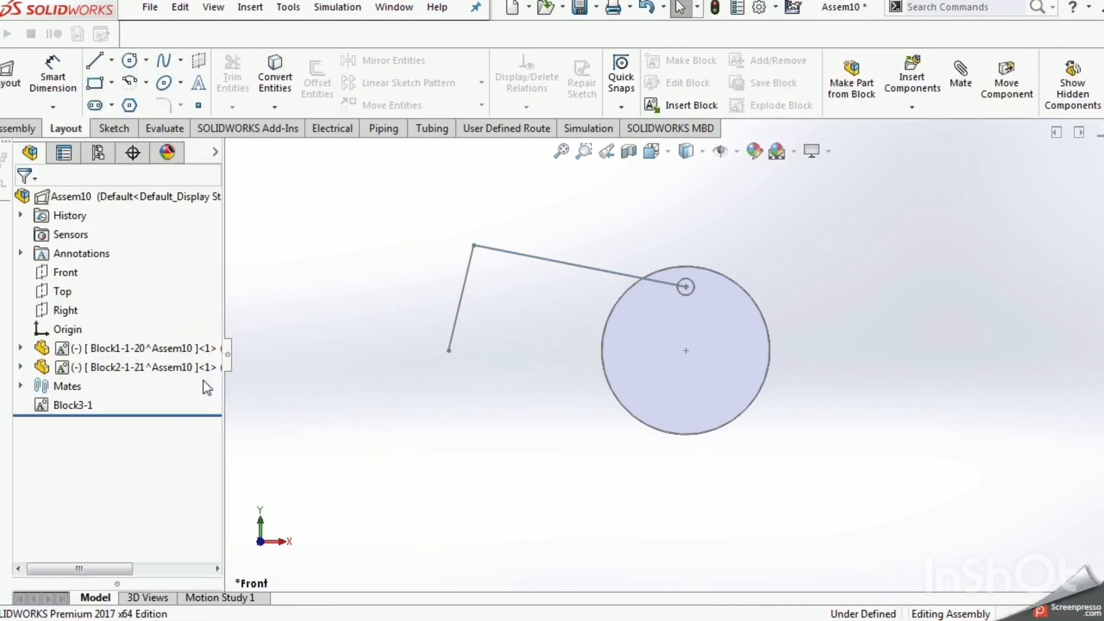
Step: Make a part from the short link's block, Block3-1, using the On Block constraint
right_click(77, 407)
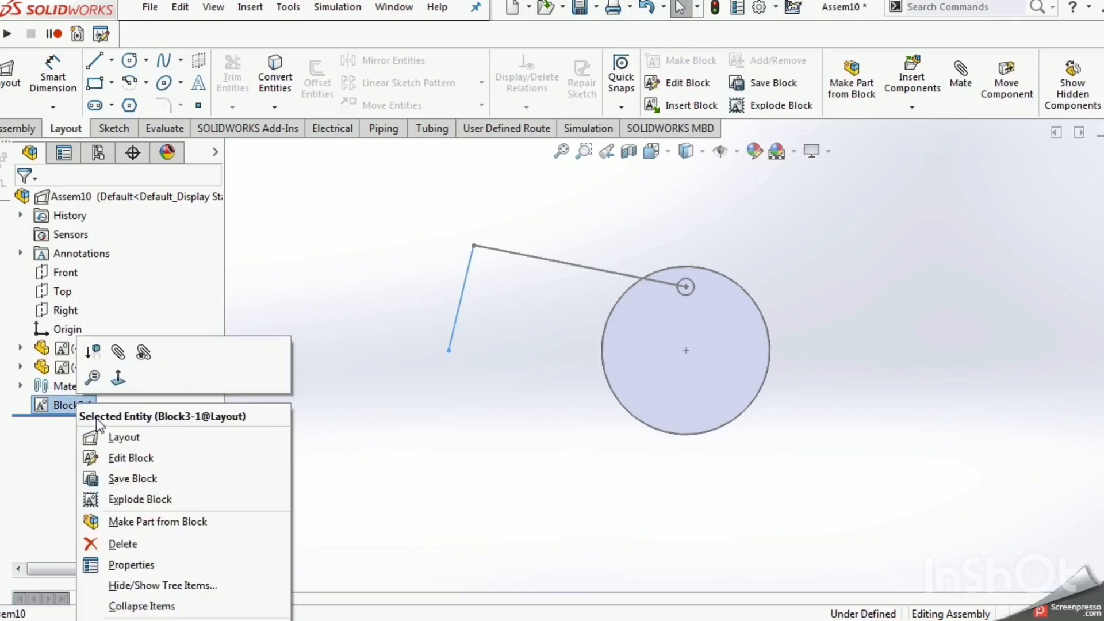
left_click(140, 523)
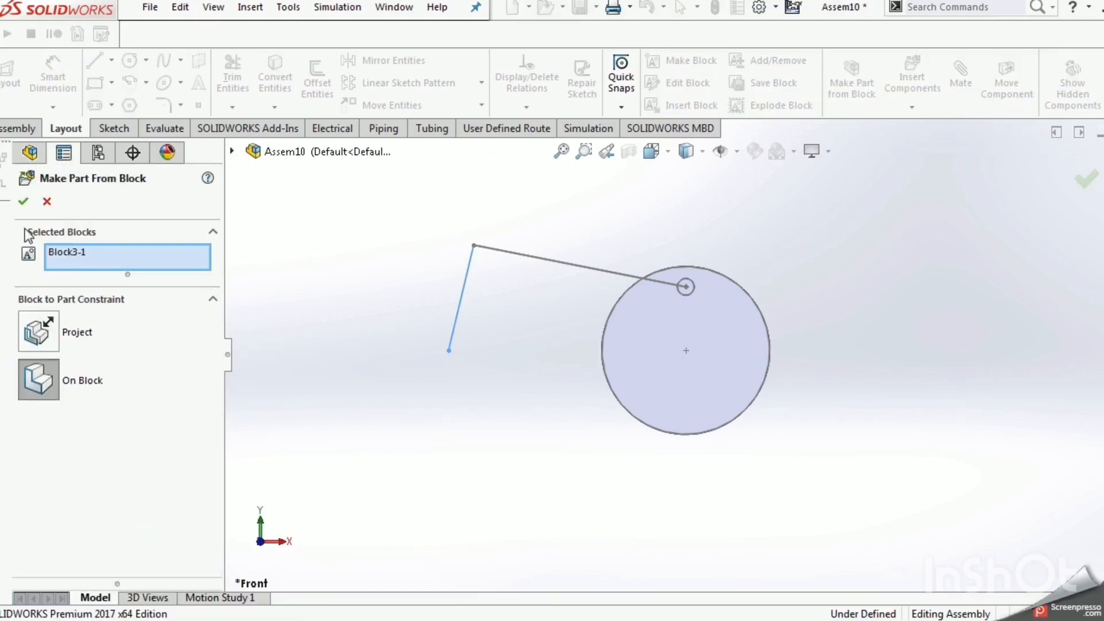
left_click(23, 203)
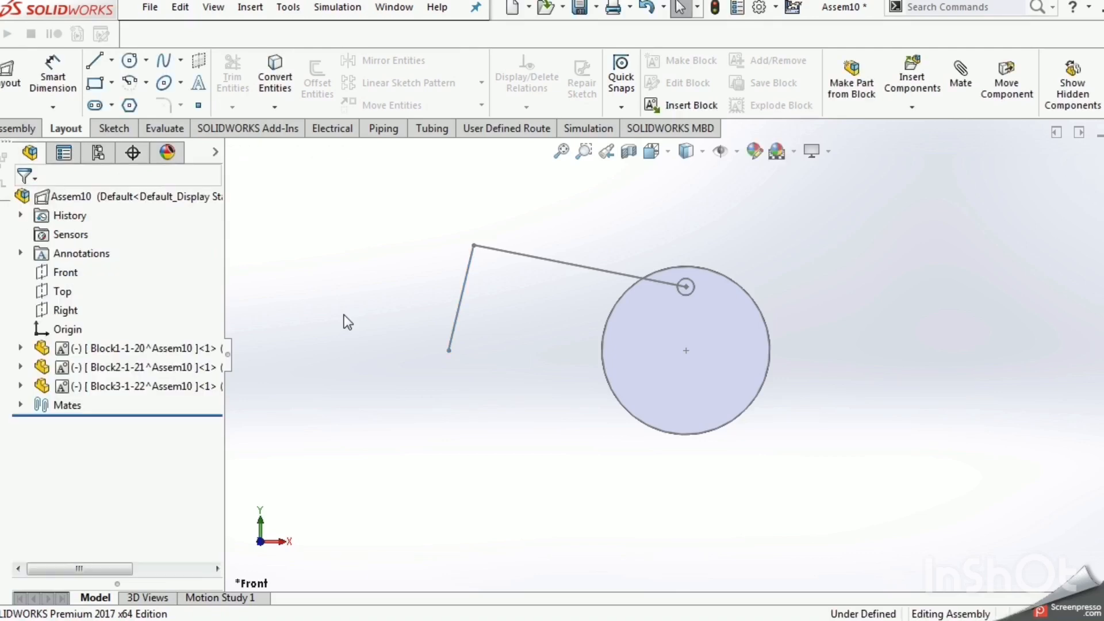
Step: Open the long link's part and sketch a straight slot on the Front Plane, centred on the full length of the block line
left_click(151, 368)
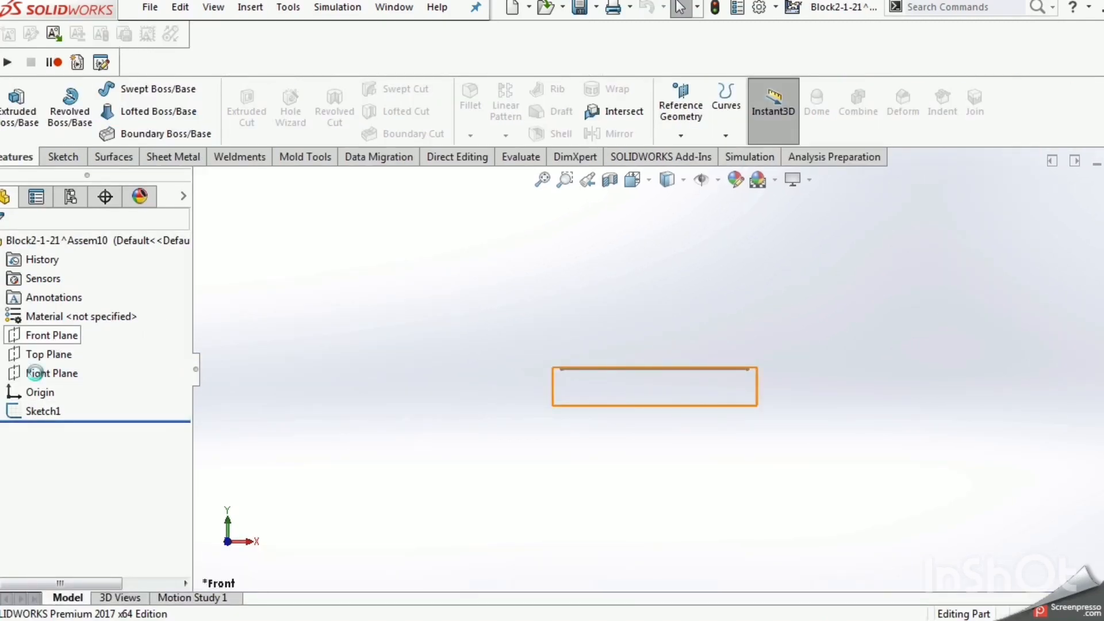
left_click(56, 335)
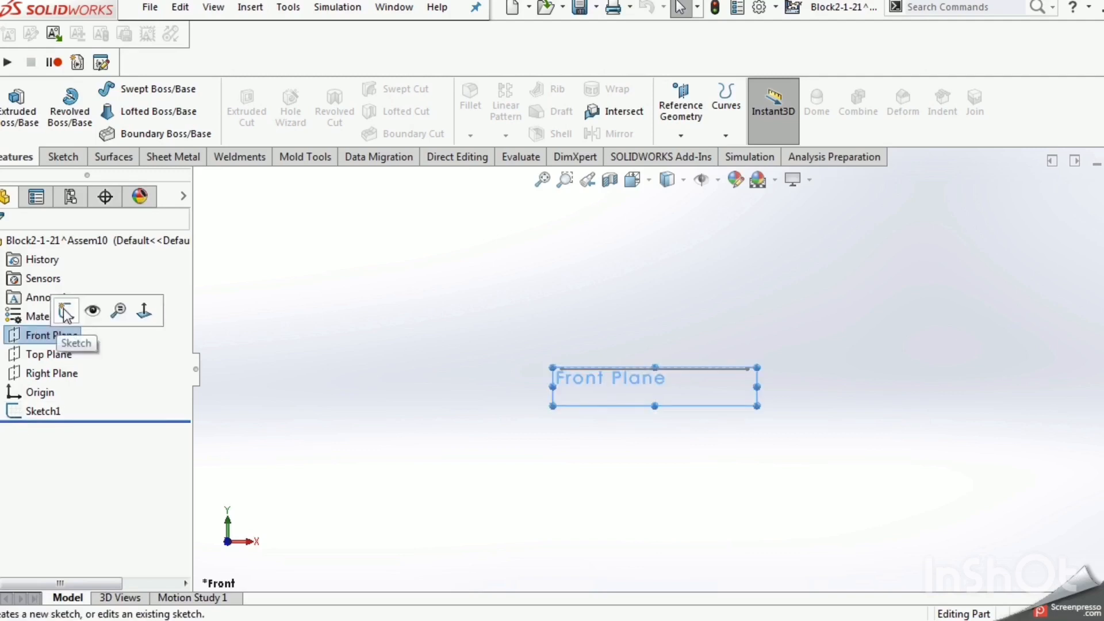
left_click(66, 312)
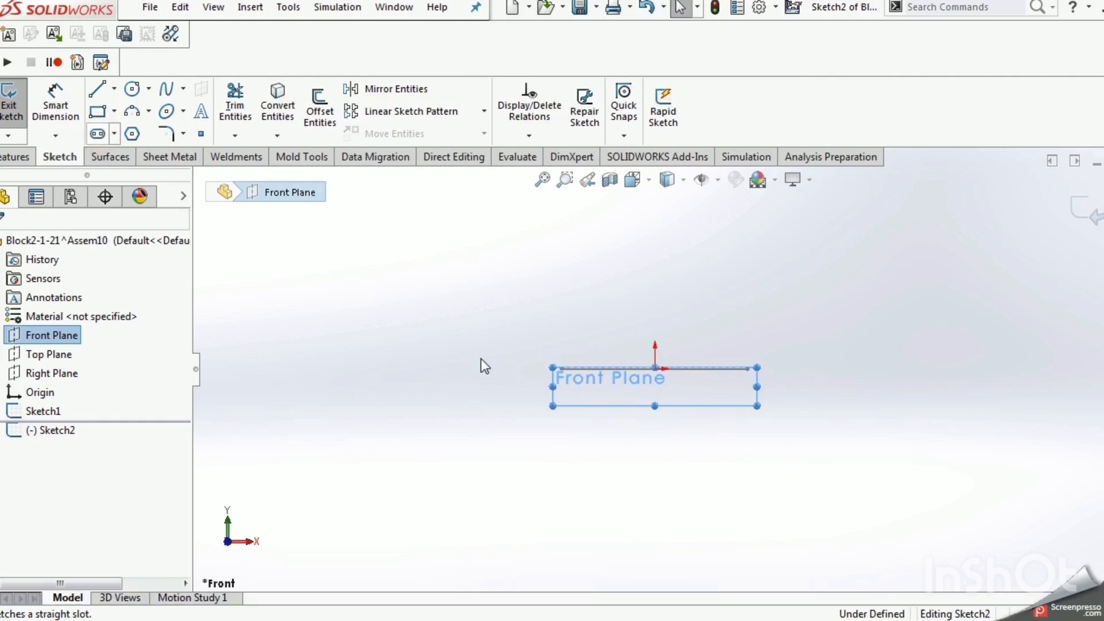
left_click(98, 133)
left_click(562, 371)
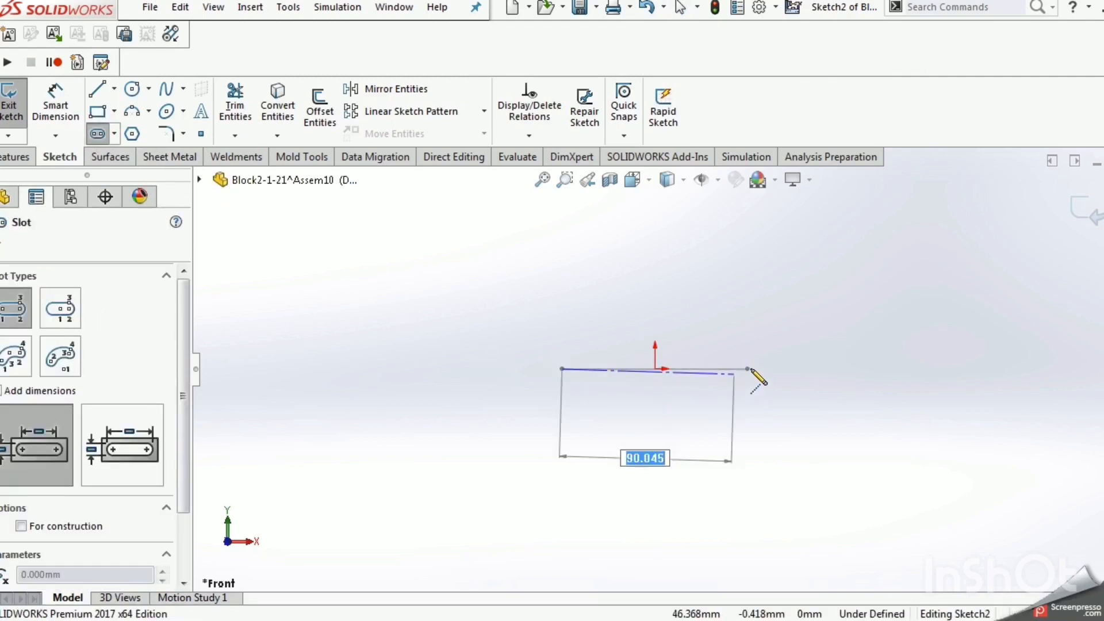
left_click(749, 369)
left_click(752, 356)
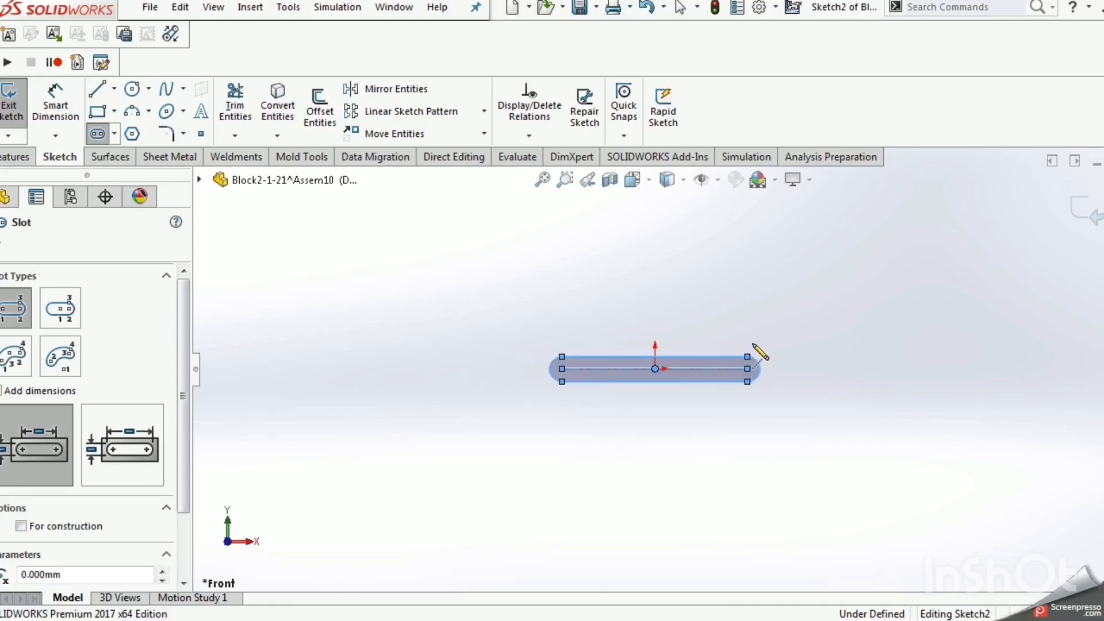
Step: Add a 6 mm diameter circle at each end centre of the long link's slot
left_click(133, 89)
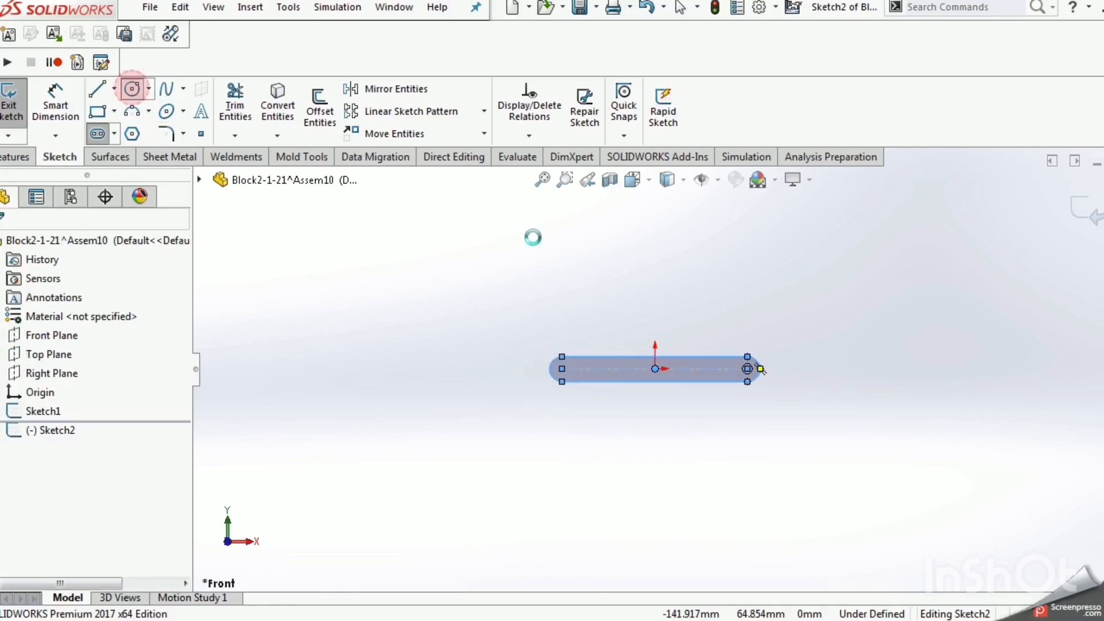
scroll(753, 374, "down", 2)
left_click(744, 368)
scroll(741, 380, "down", 2)
scroll(737, 380, "down", 1)
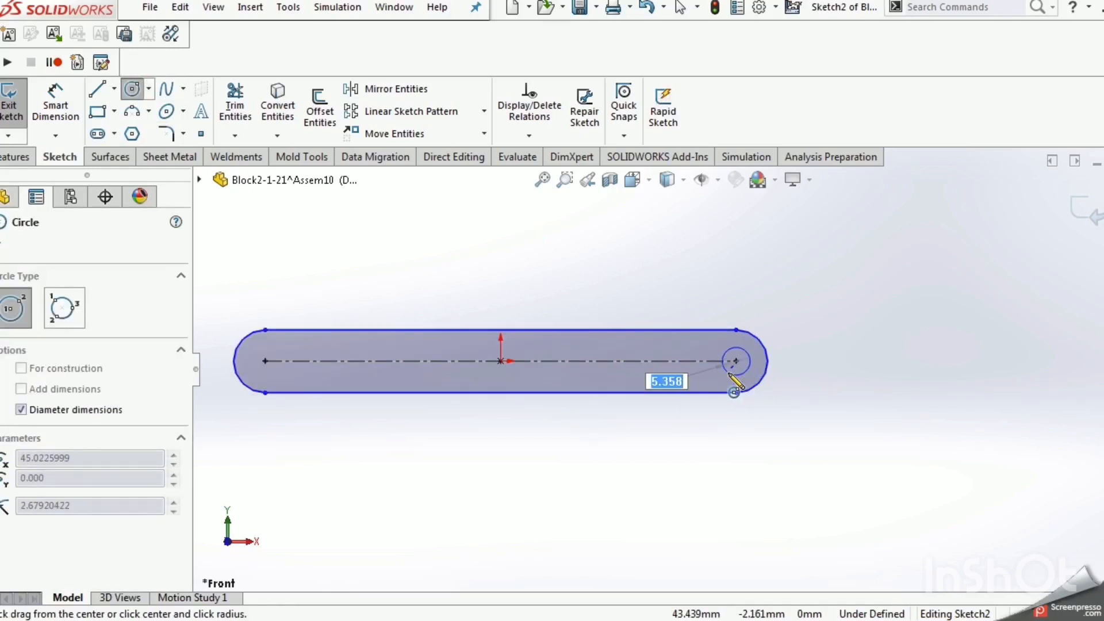
left_click(734, 375)
left_click(265, 361)
left_click(273, 378)
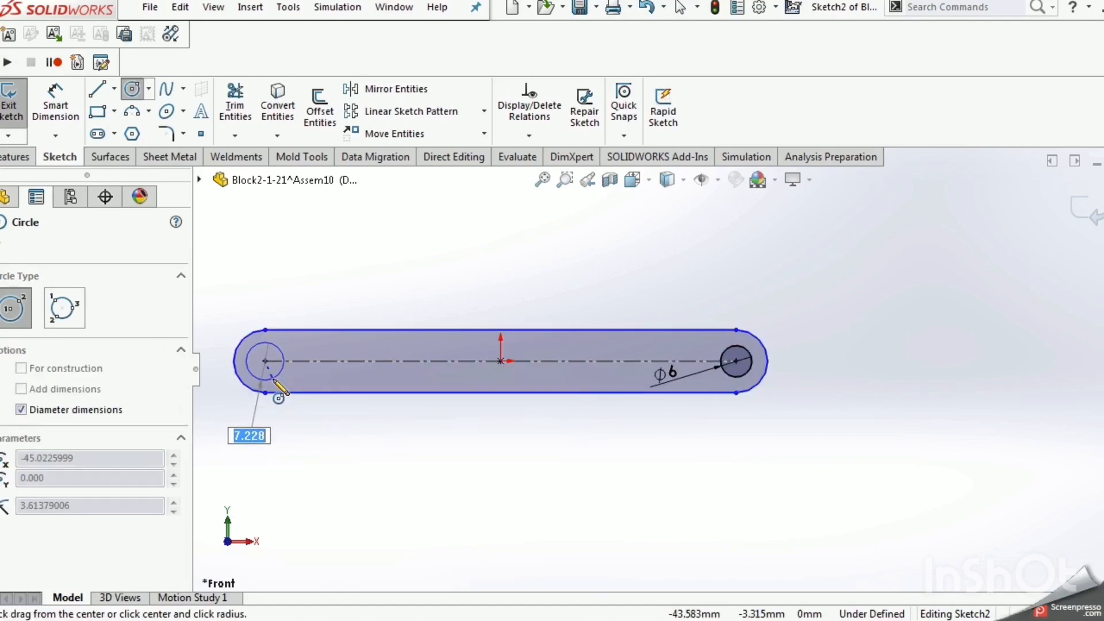
type("6")
key("Return")
Step: Start a boss extrude of the slot profile from an offset of 1.5 mm from the sketch plane
left_click(17, 161)
left_click(21, 112)
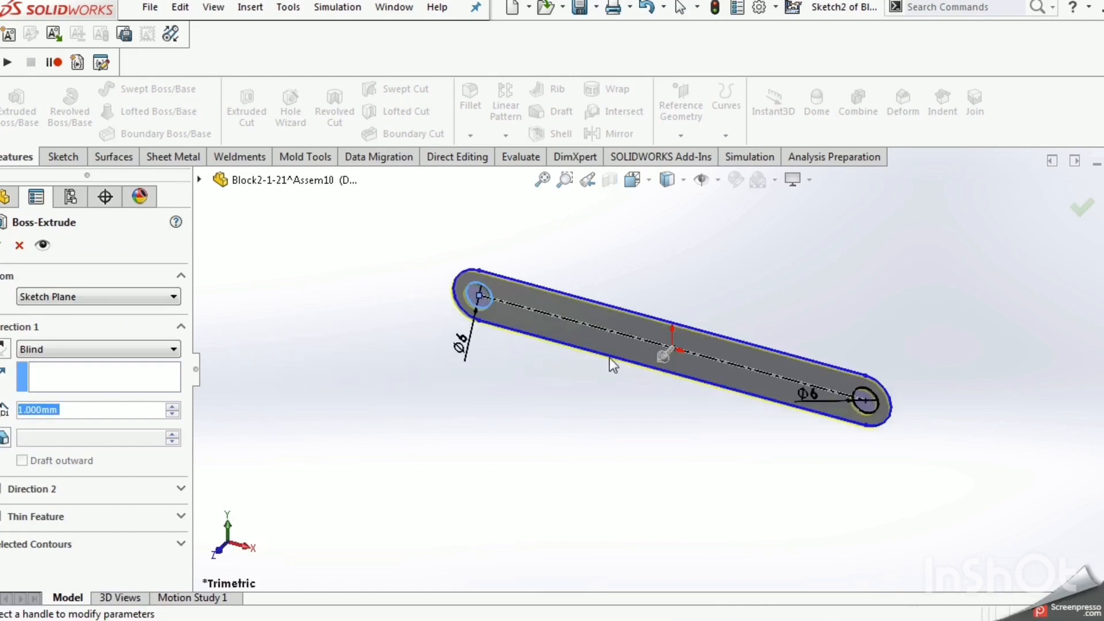
middle_click_drag(611, 365, 592, 218)
left_click(157, 296)
left_click(73, 345)
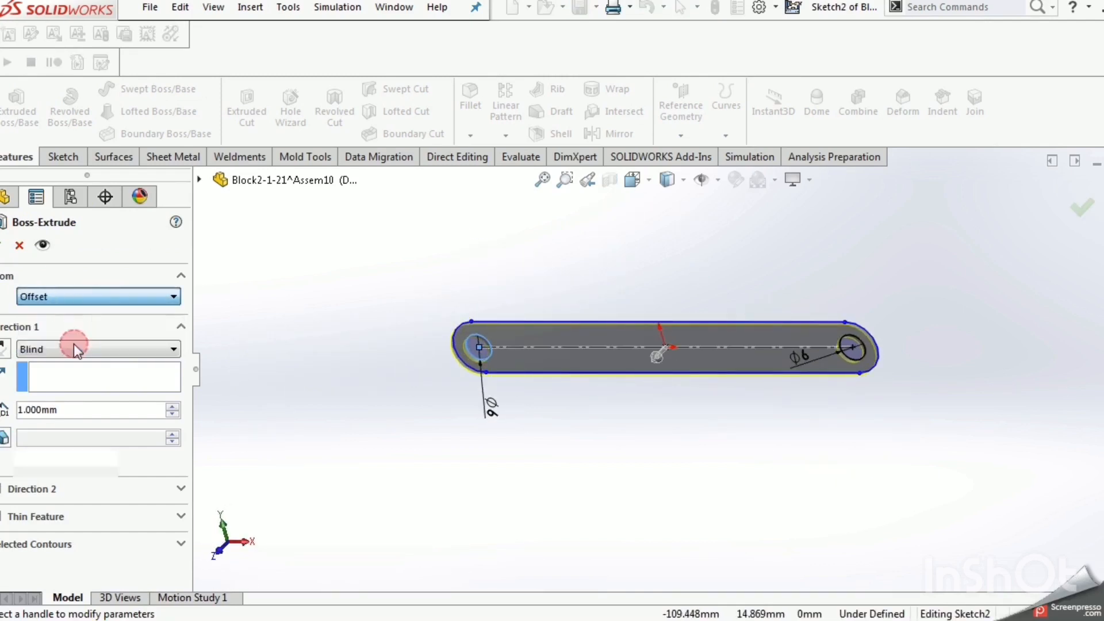
left_click(70, 318)
type("1.5")
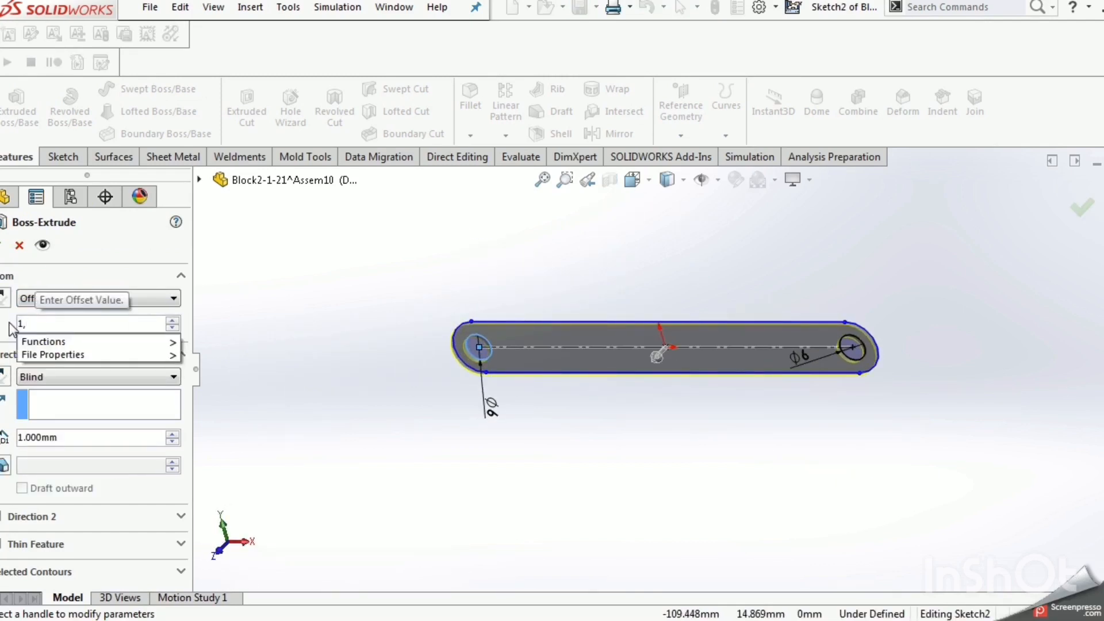
key("Return")
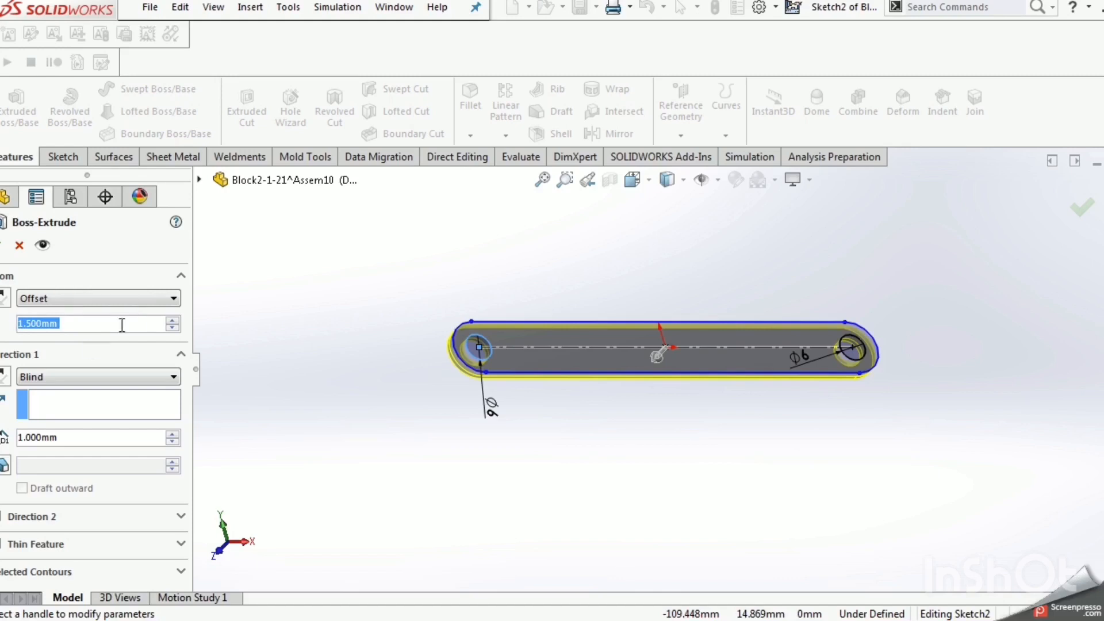
Step: Set the blind depth to 2 mm, create the long link, and close its part with the changes saved
left_click(172, 432)
middle_click_drag(207, 437, 304, 438)
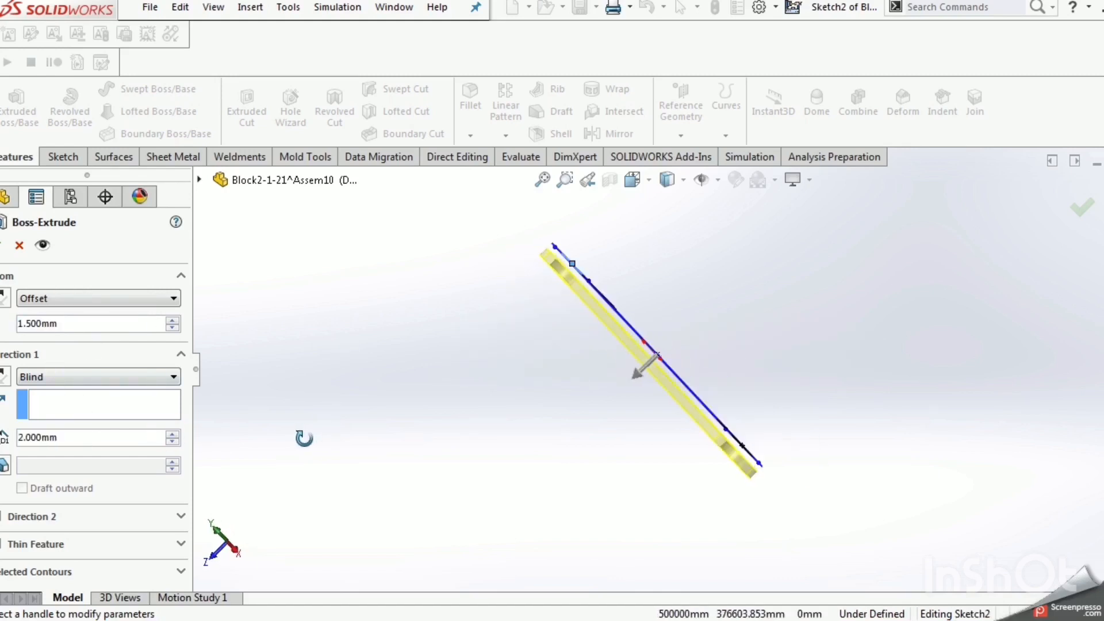
left_click(2, 248)
key("ctrl+7")
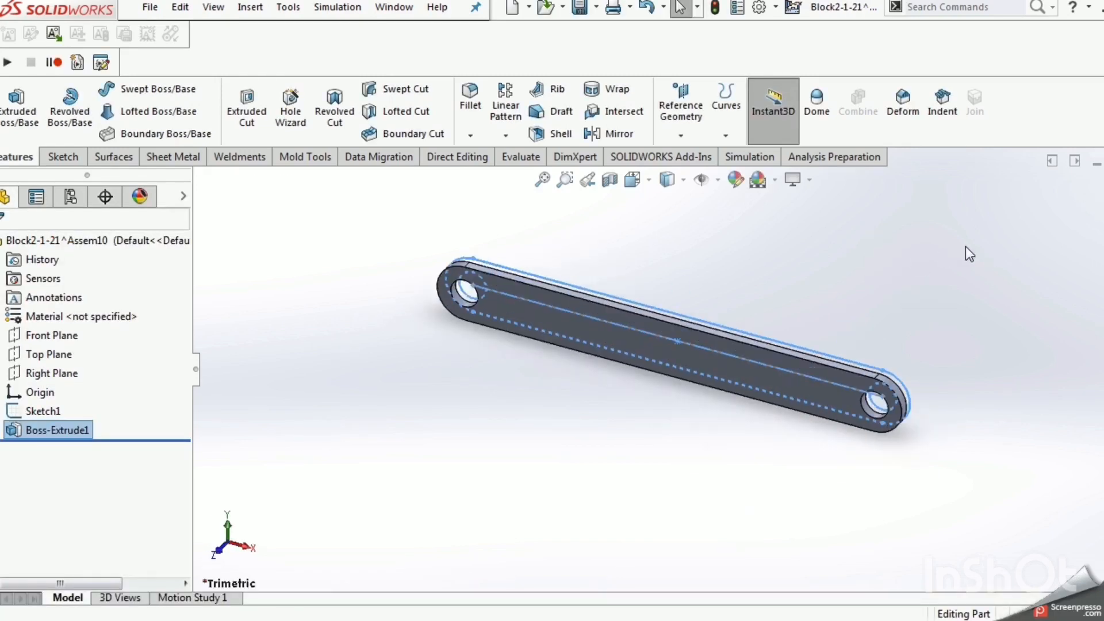
key("ctrl+w")
left_click(518, 313)
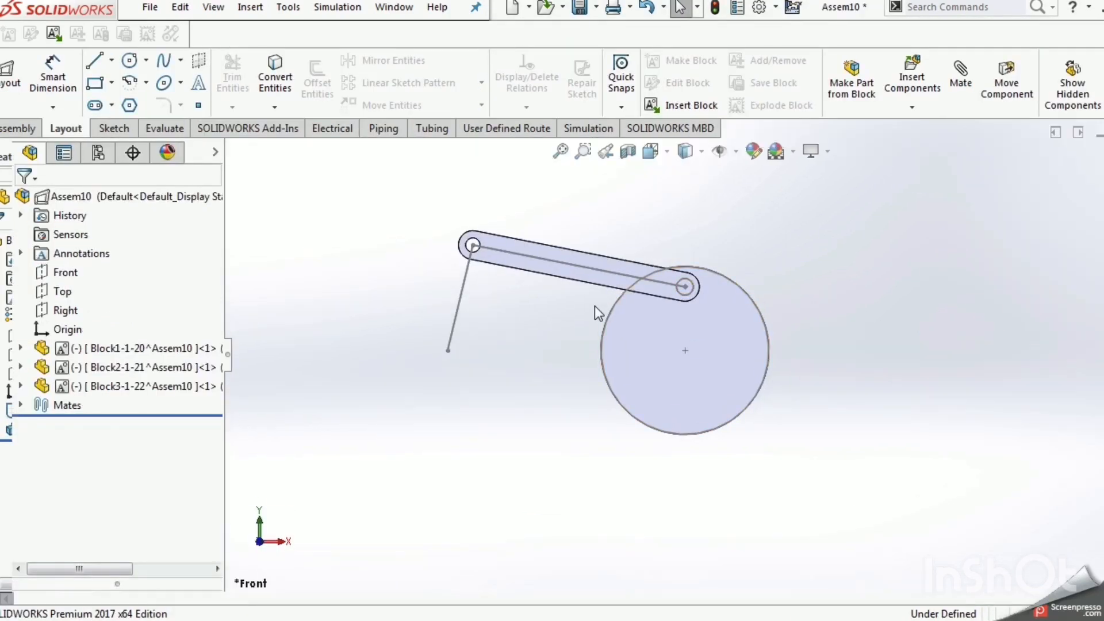
Step: Rotate the disc in the assembly to test how the long link moves, and return to the front view
mouse_move(612, 374)
middle_mouse_down()
mouse_move(604, 443)
mouse_move(571, 431)
mouse_move(630, 354)
mouse_move(670, 373)
middle_mouse_up()
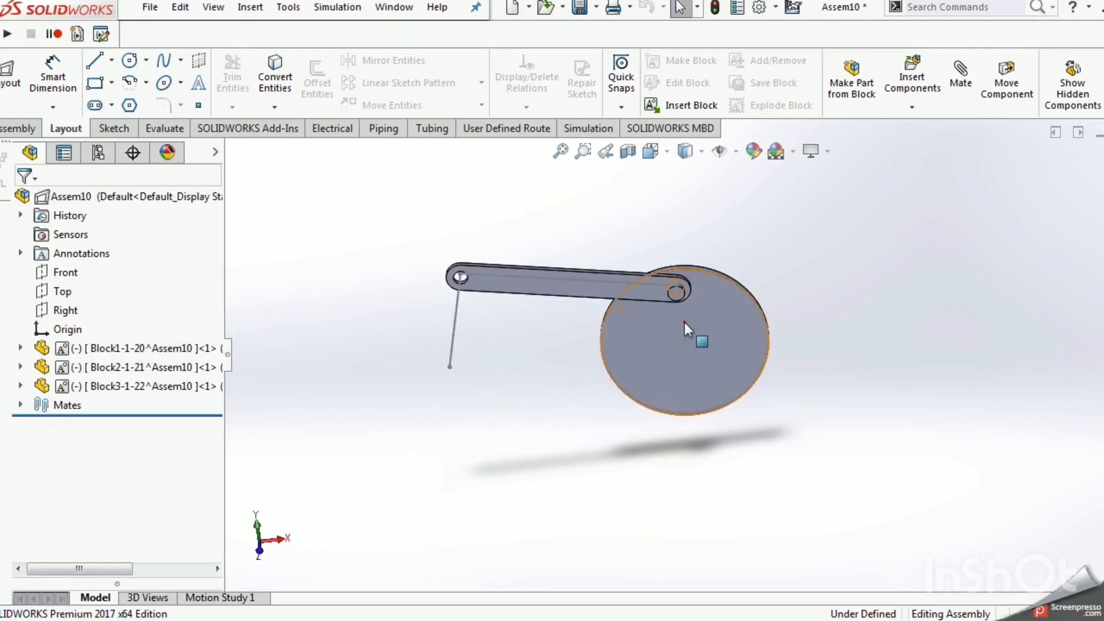
left_click(661, 324)
left_click_drag(633, 339, 540, 389)
key("ctrl+1")
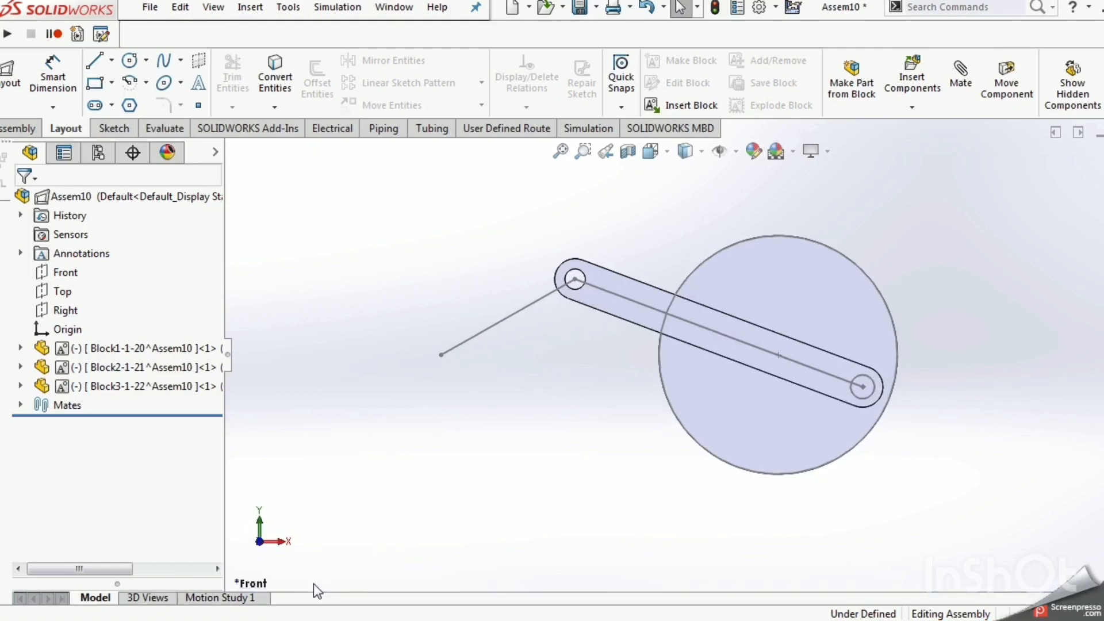
Step: Open the short link's part and sketch a straight slot on the Front Plane, centred on the full length of the vertical line
left_click(173, 386)
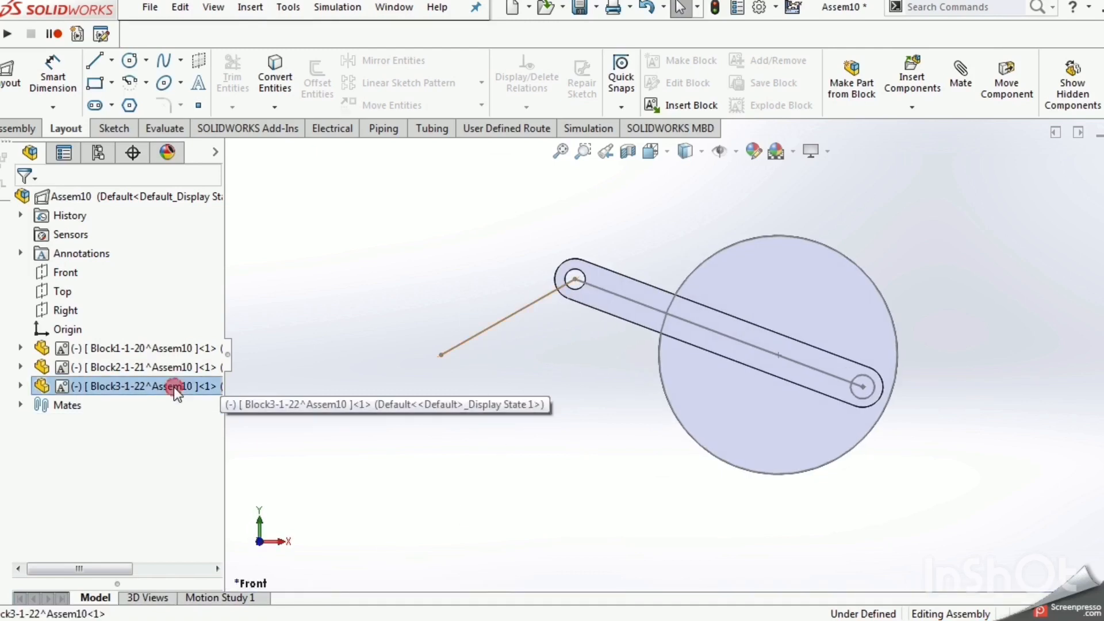
left_click(185, 337)
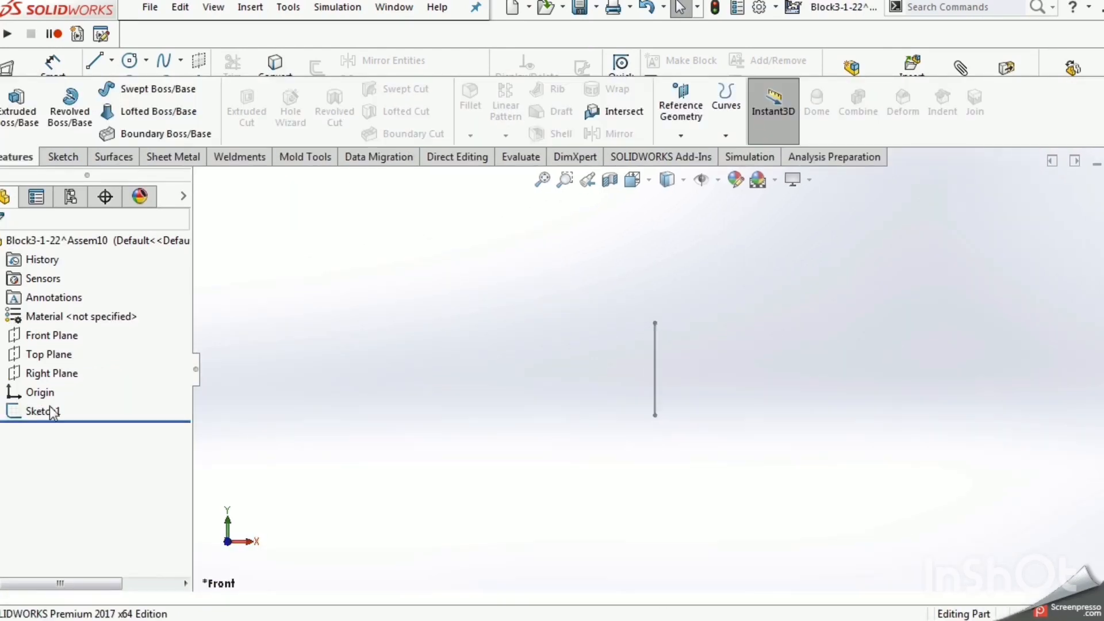
left_click(43, 411)
left_click(286, 418)
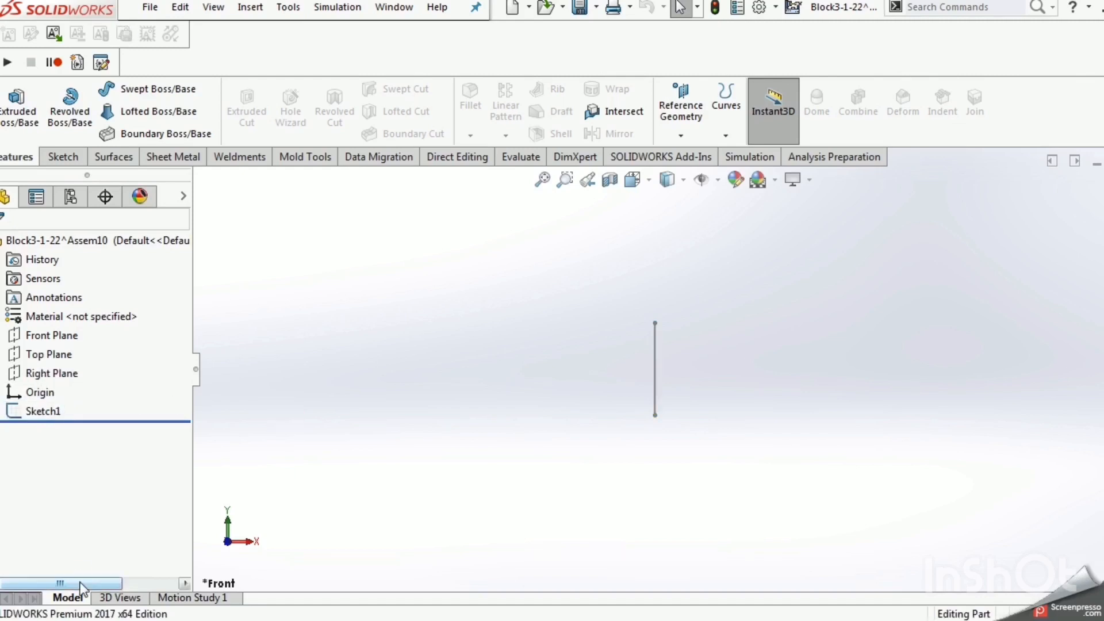
left_click(49, 335)
left_click(80, 308)
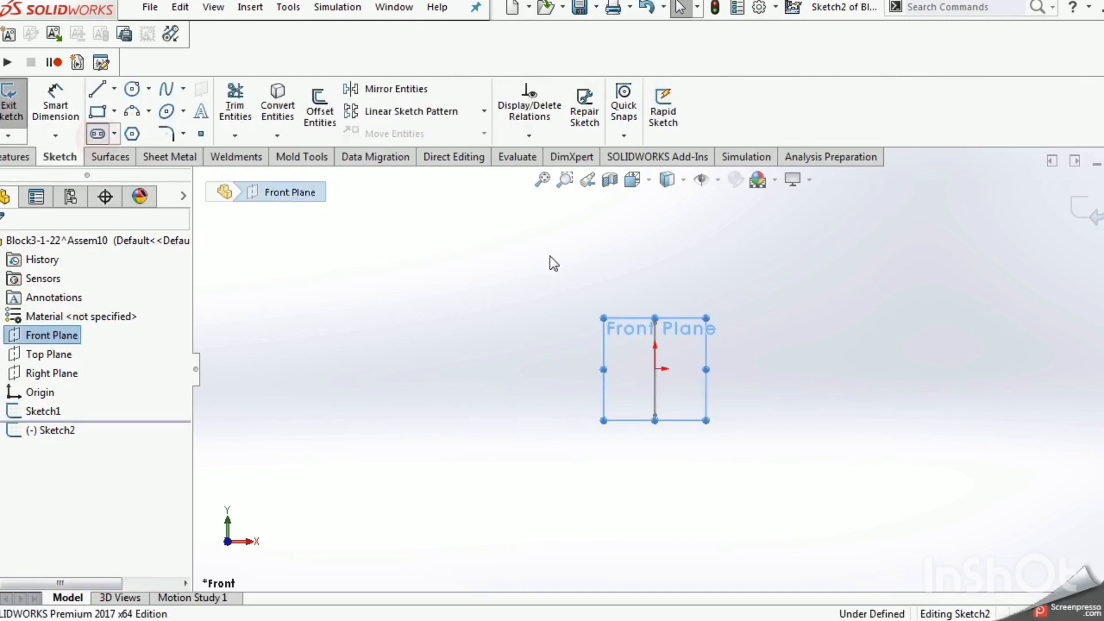
left_click(655, 323)
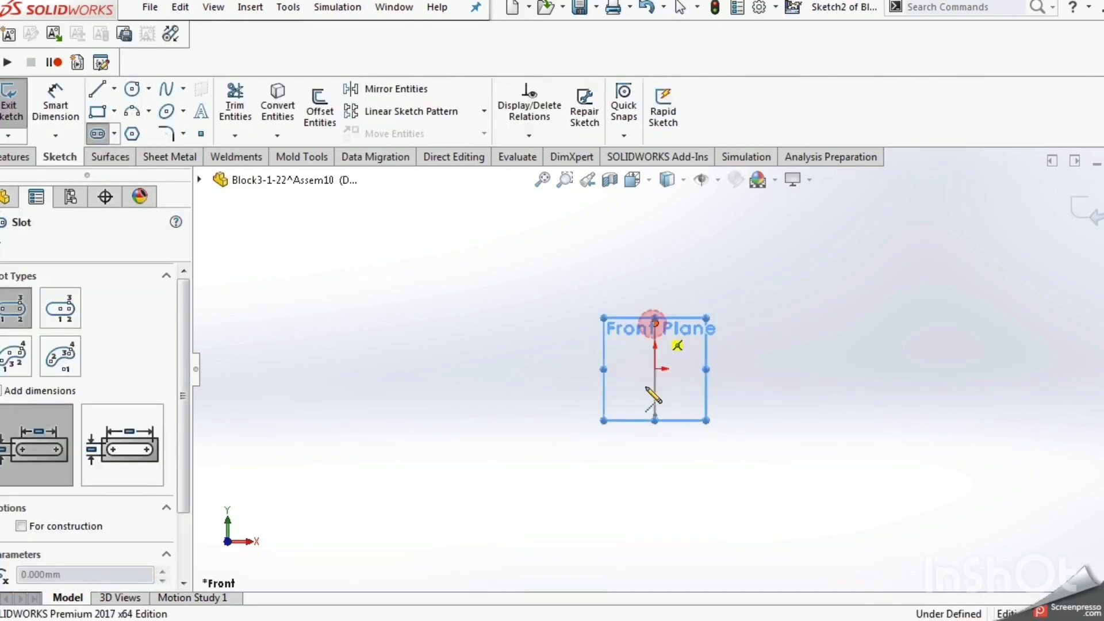
left_click(656, 416)
left_click(667, 409)
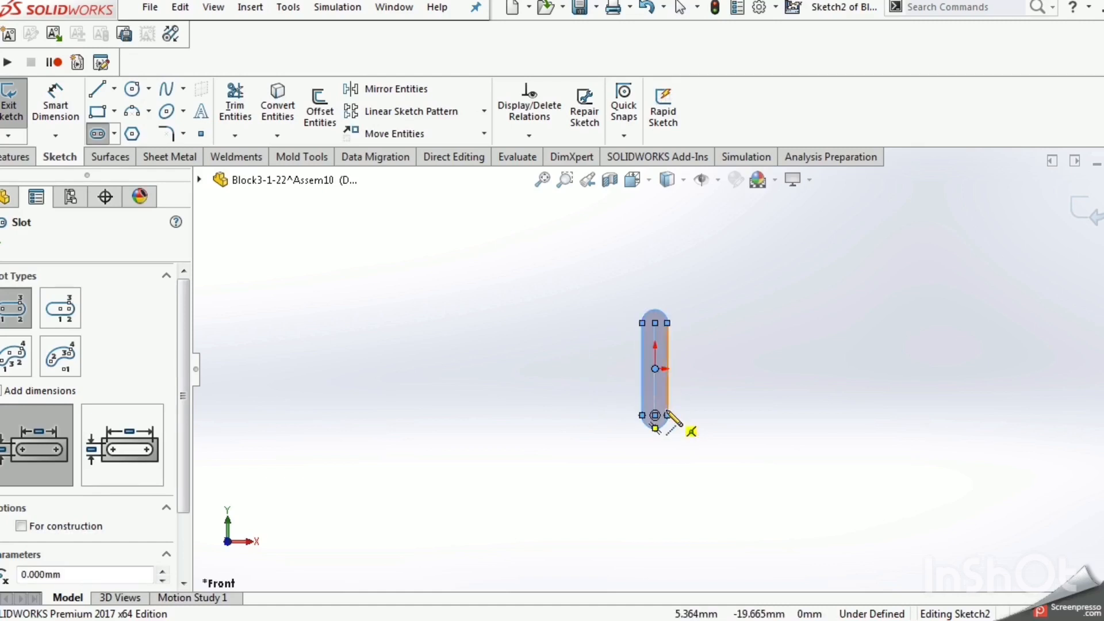
Step: Add a 6 mm diameter circle at each end centre of the short link's slot
left_click(132, 89)
scroll(660, 345, "down", 4)
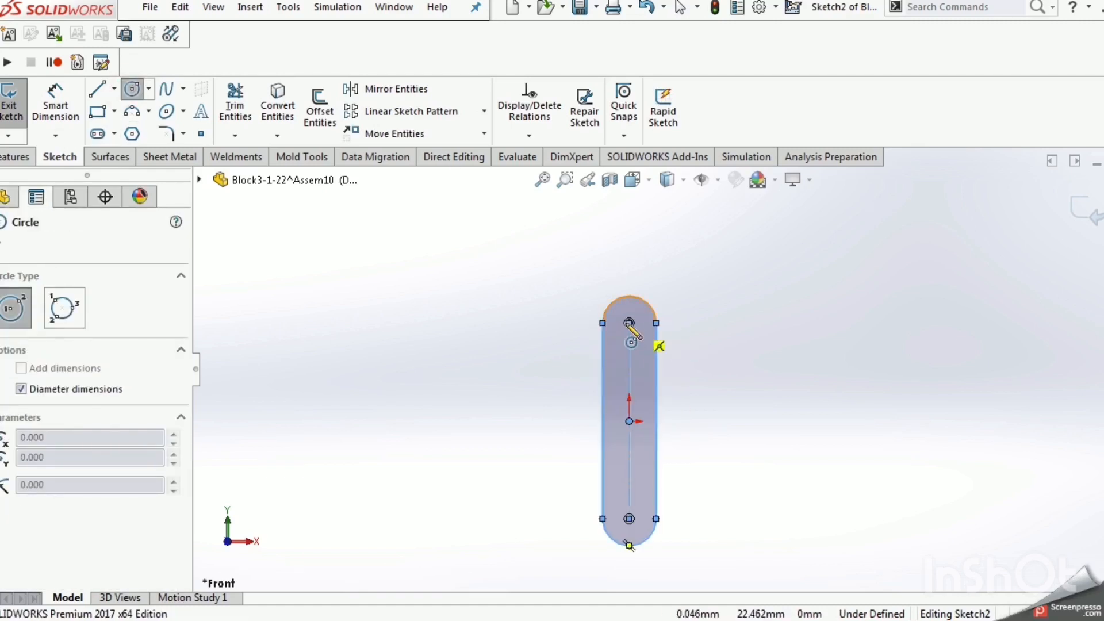
left_click(629, 323)
key("Return")
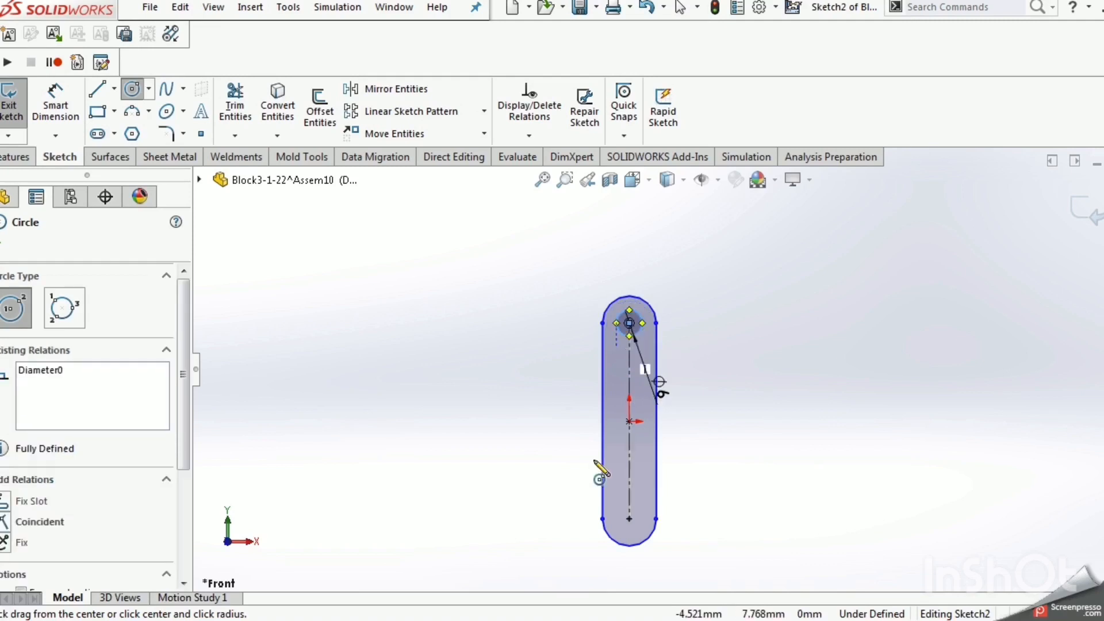
left_click(629, 518)
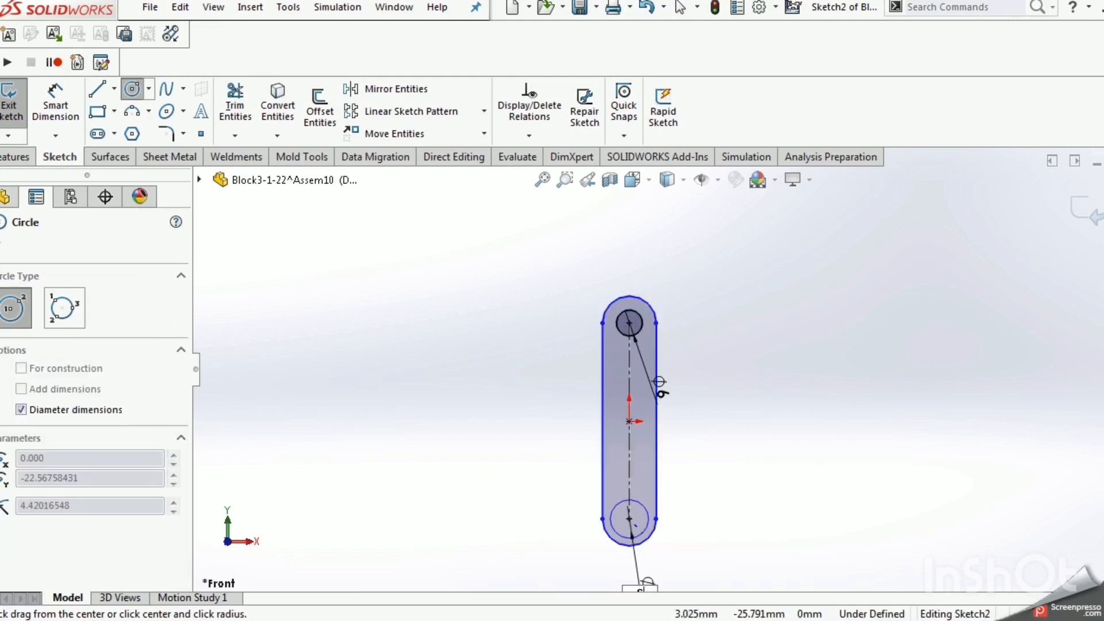
key("Return")
key("Escape")
Step: Extrude the short link's slot profile 3 mm with the Mid Plane end condition
left_click(28, 161)
left_click(11, 122)
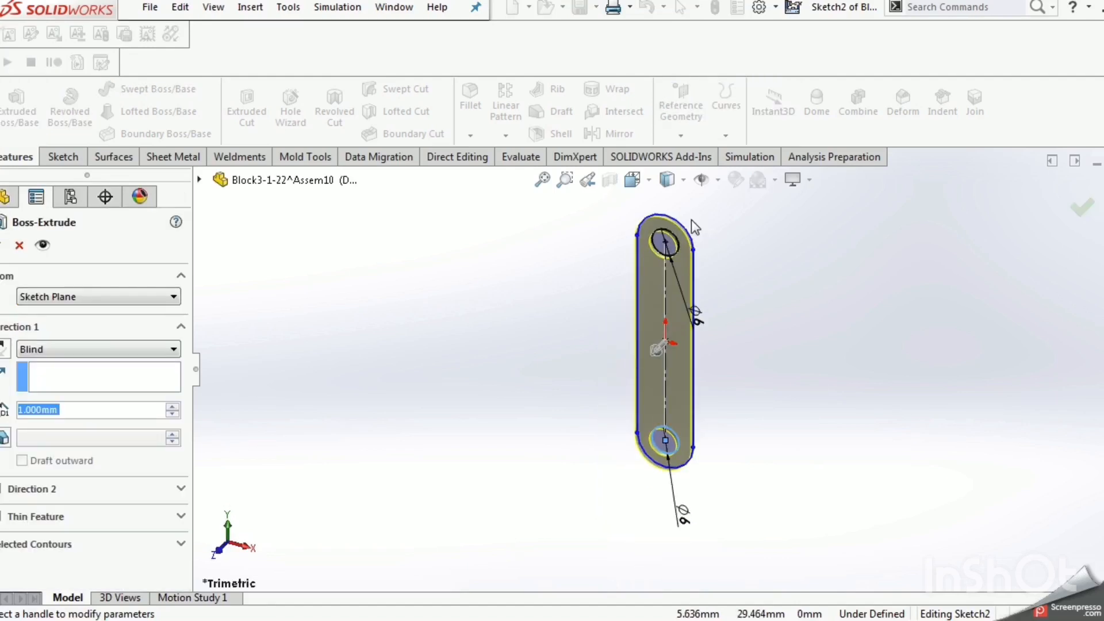
type("3")
key("Return")
left_click(87, 349)
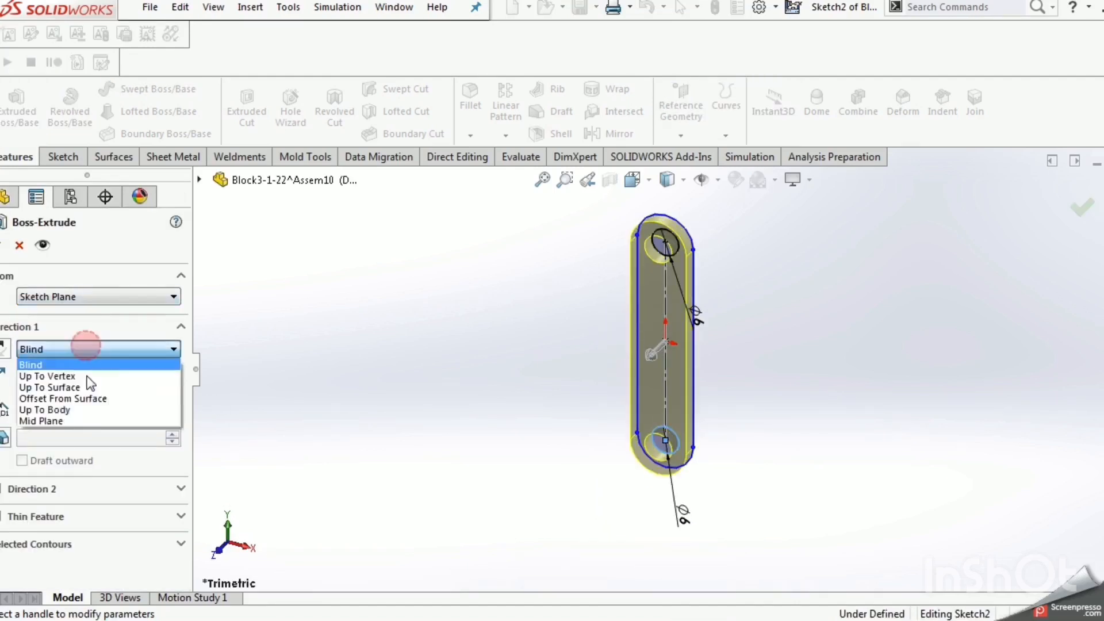
left_click(37, 419)
left_click(5, 245)
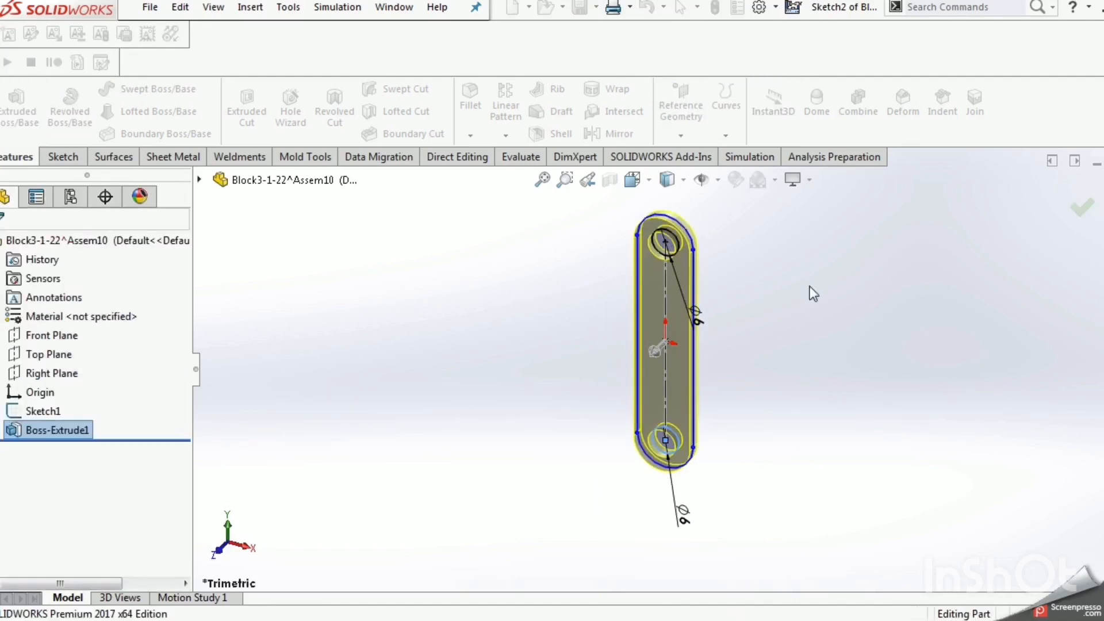
Step: Close the short link's part with its changes saved and return to the assembly
left_click(809, 356)
key("f")
key("ctrl+w")
left_click(530, 317)
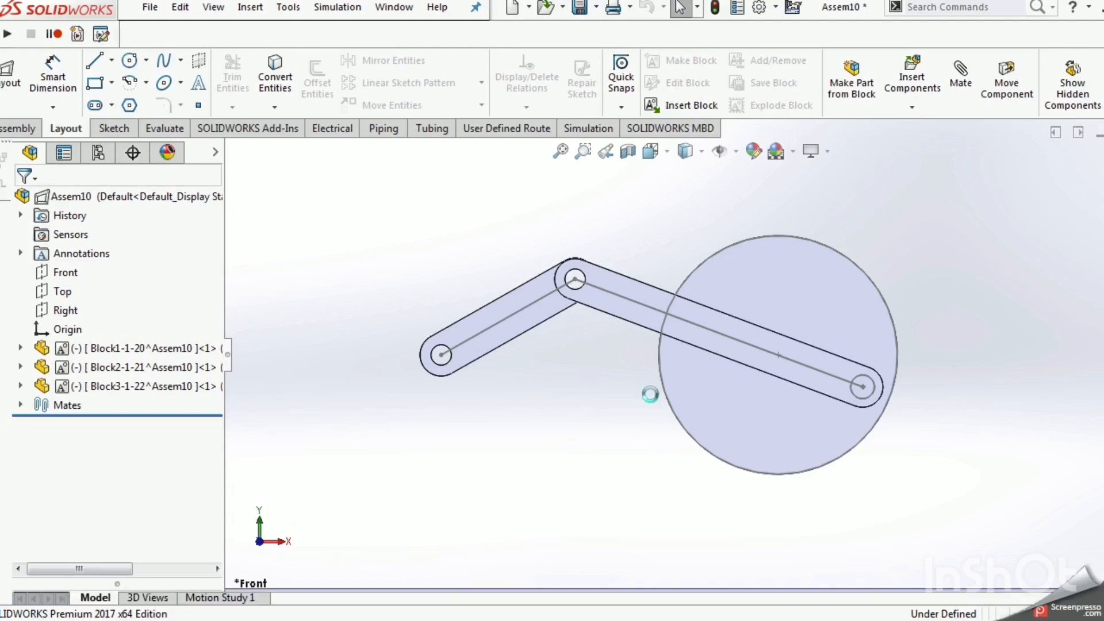
Step: View the assembled linkage in 3D and move the disc to test the mechanism's motion
mouse_move(650, 503)
middle_mouse_down()
mouse_move(683, 492)
mouse_move(738, 274)
middle_mouse_up()
left_click(767, 253)
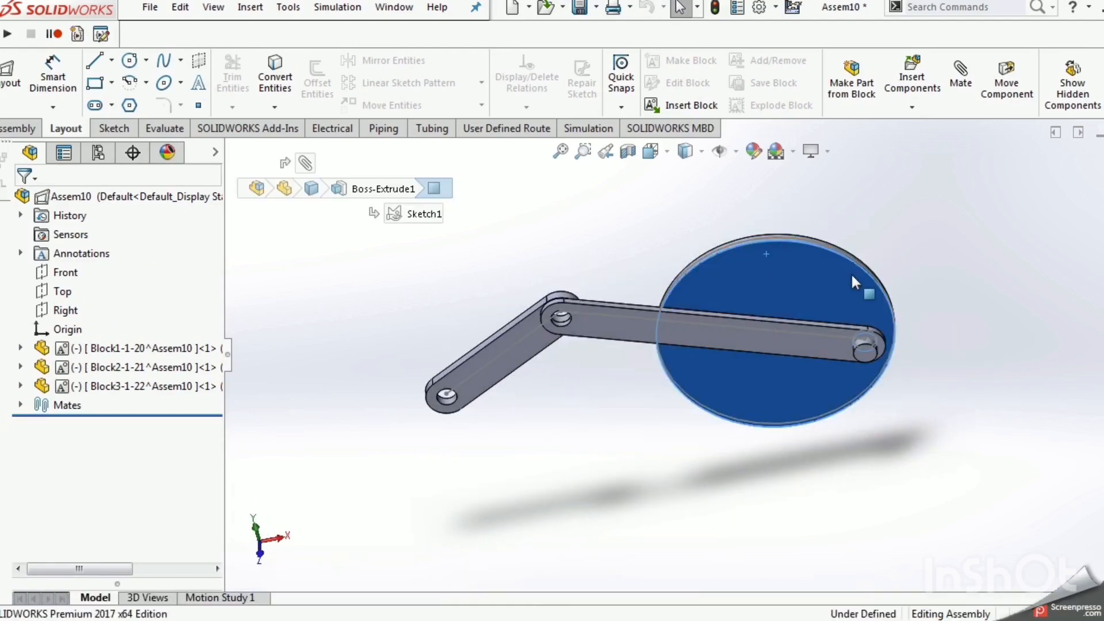
mouse_move(876, 327)
left_mouse_down()
mouse_move(828, 383)
mouse_move(729, 319)
mouse_move(812, 277)
mouse_move(860, 349)
mouse_move(799, 364)
mouse_move(747, 282)
mouse_move(787, 257)
mouse_move(859, 319)
left_mouse_up()
left_click(639, 402)
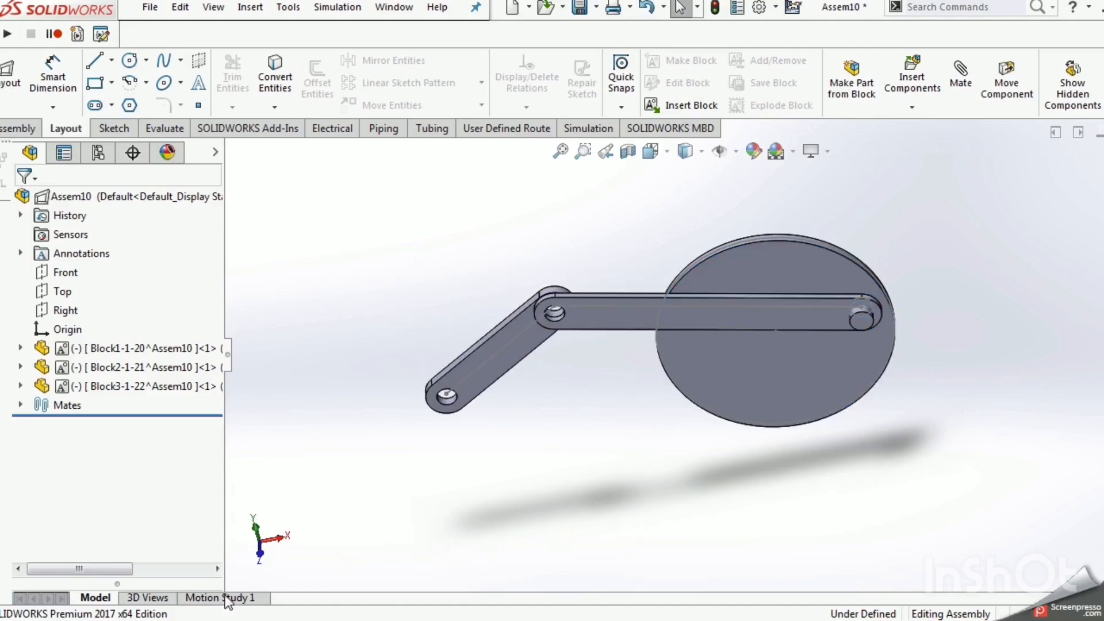
Step: Open Motion Study 1, start adding a motor and set the study type to Motion Analysis
left_click(222, 598)
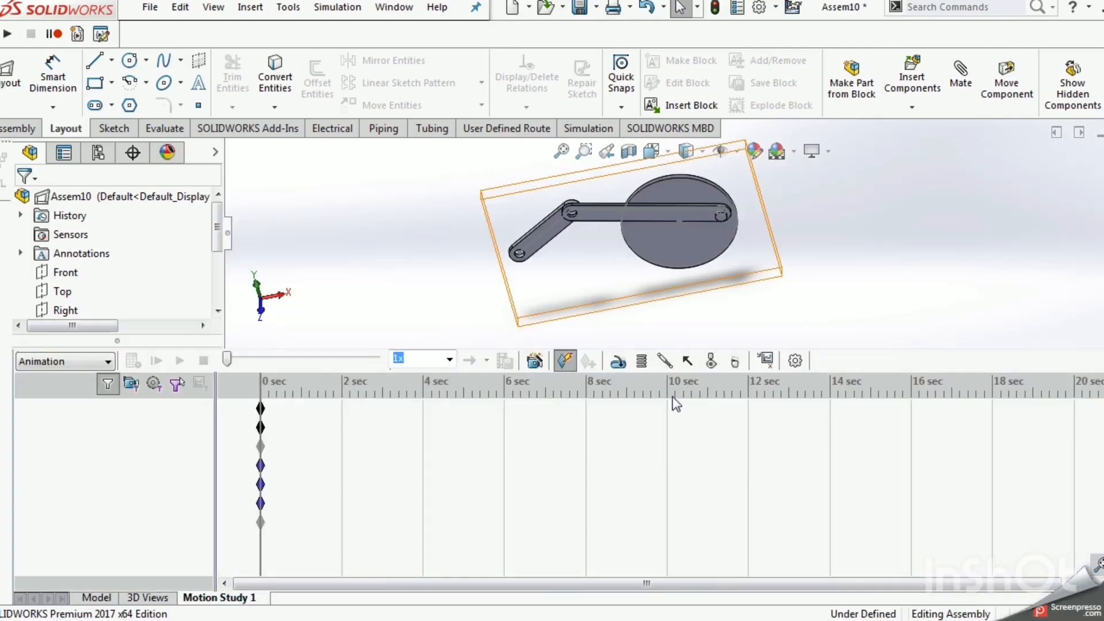
left_click(619, 363)
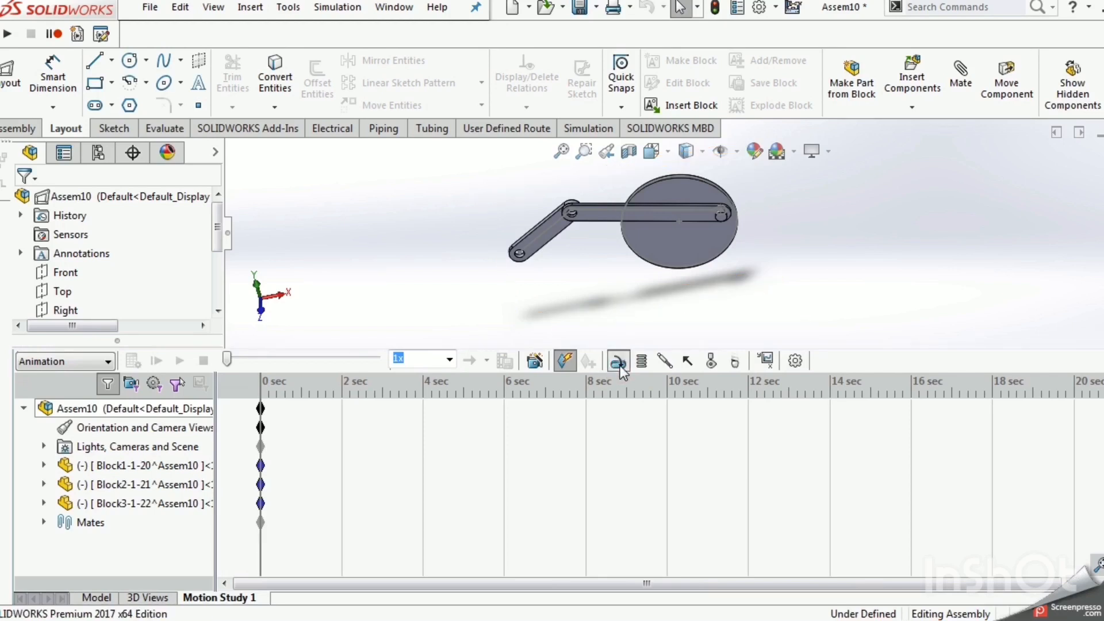
left_click(73, 364)
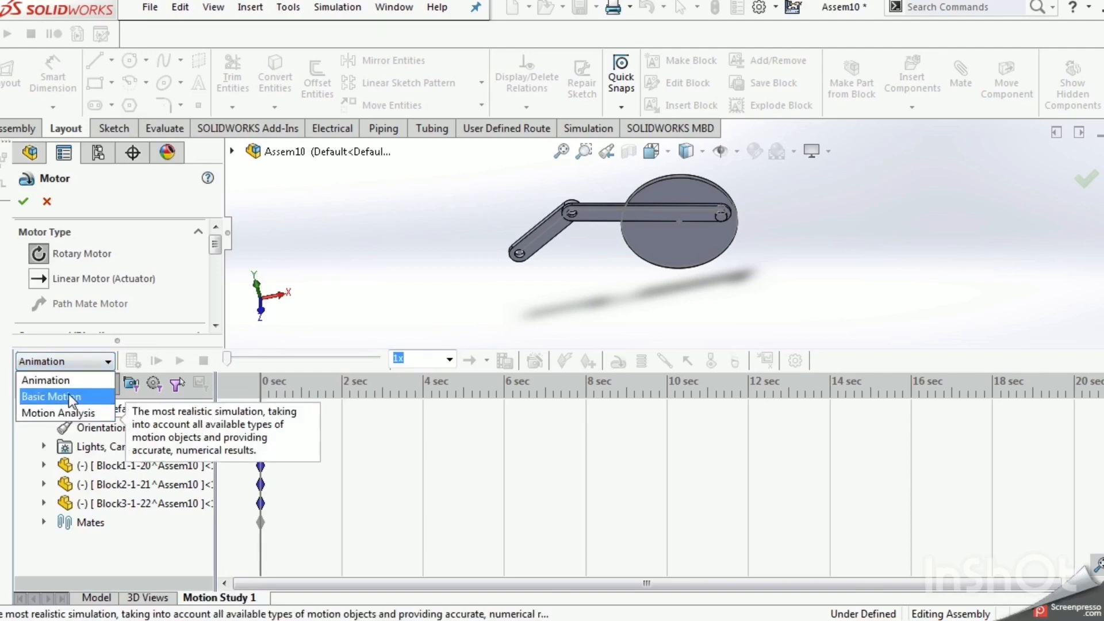
left_click(73, 413)
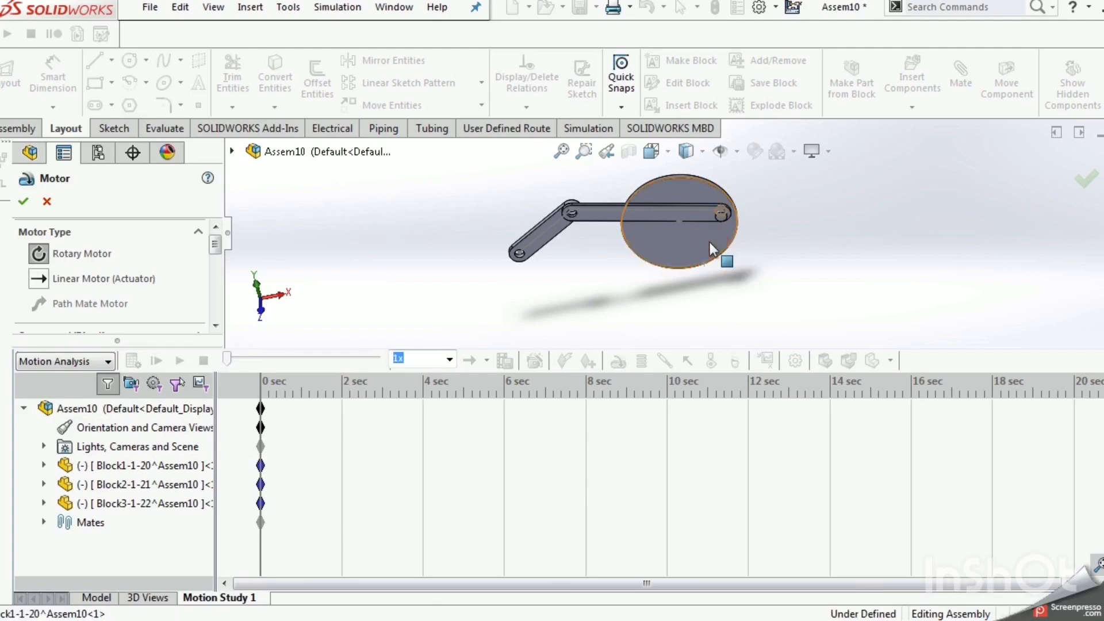
Step: Set the rotary motor's direction from the disc's cylindrical rim face, replacing the flat front face as its reference
left_click(710, 242)
scroll(635, 190, "down", 5)
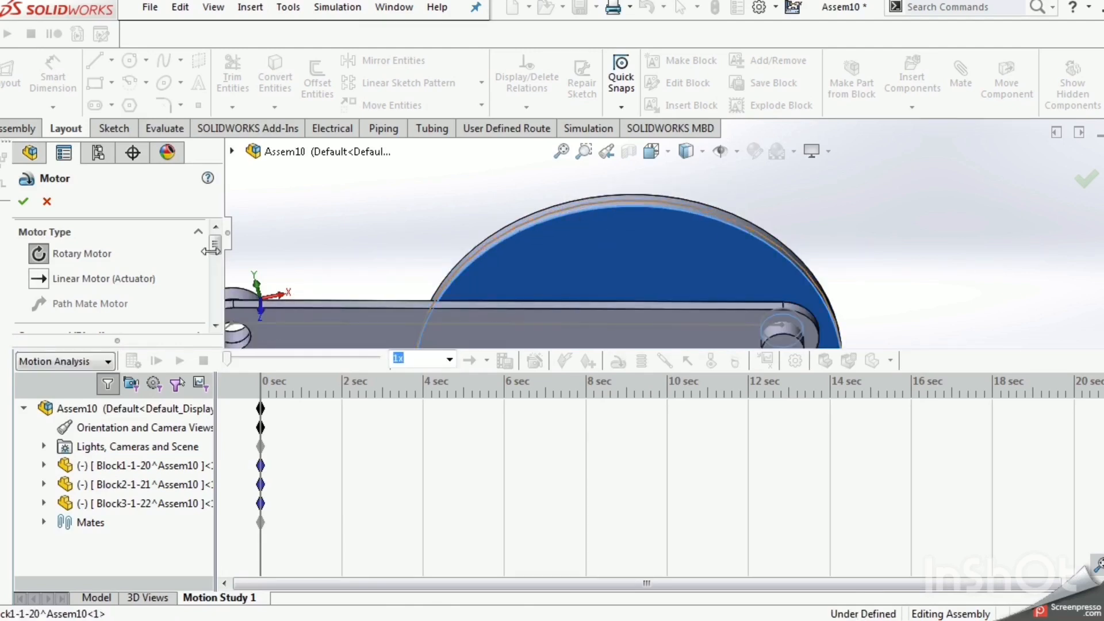
scroll(218, 247, "down", 5)
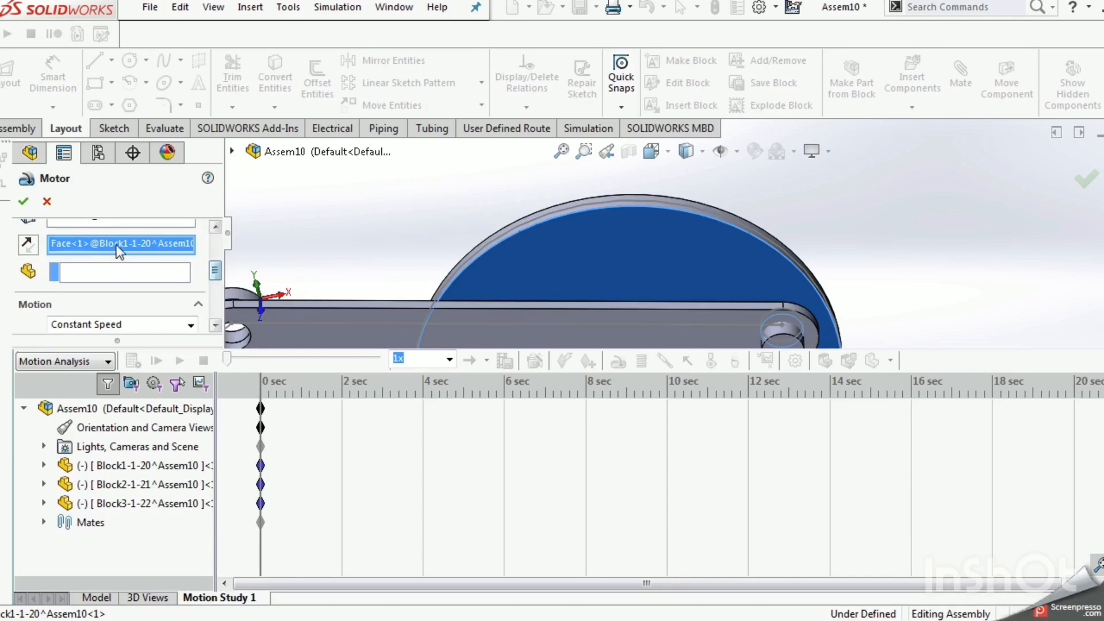
right_click(140, 243)
left_click(147, 279)
scroll(670, 234, "down", 5)
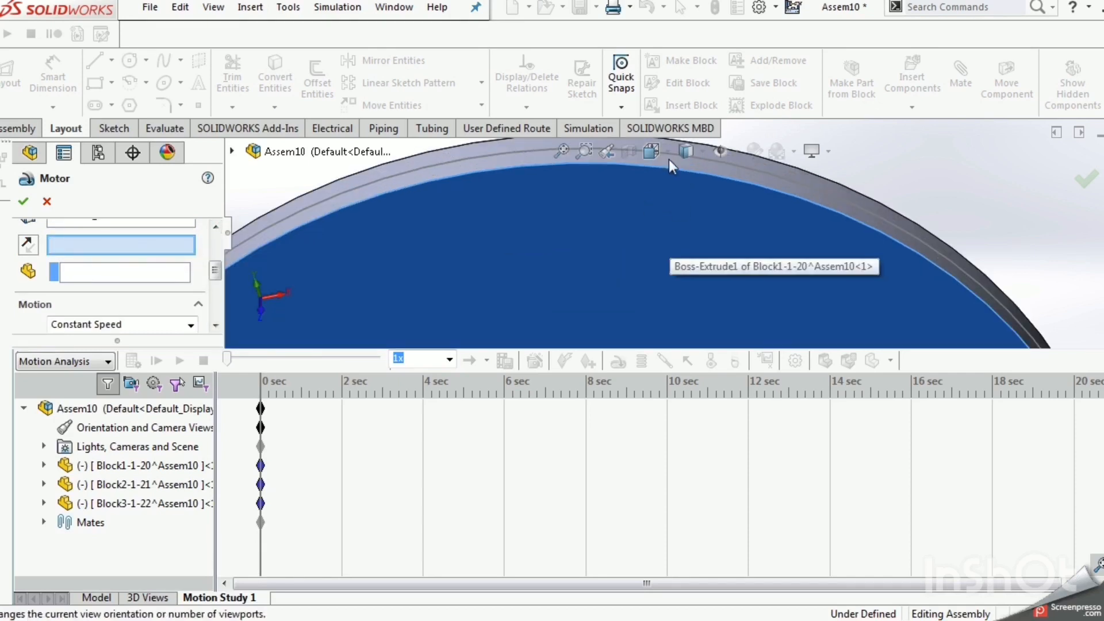
left_click(703, 192)
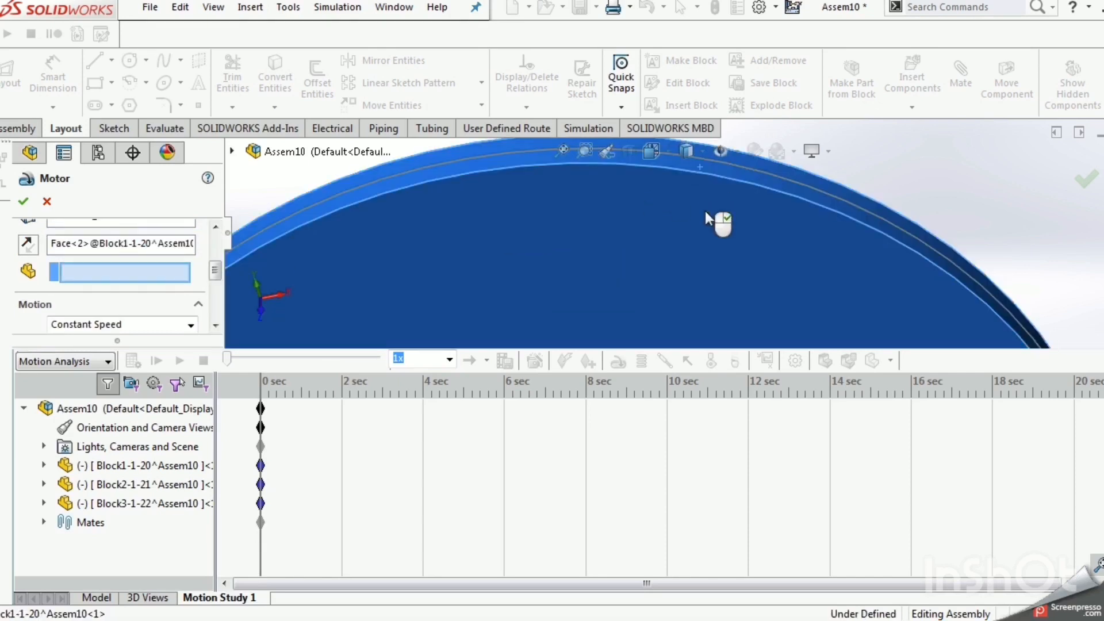
Step: Accept the rotary motor with a constant speed of 100 RPM and calculate the motion study
scroll(705, 212, "up", 5)
scroll(713, 229, "up", 1)
scroll(717, 253, "down", 1)
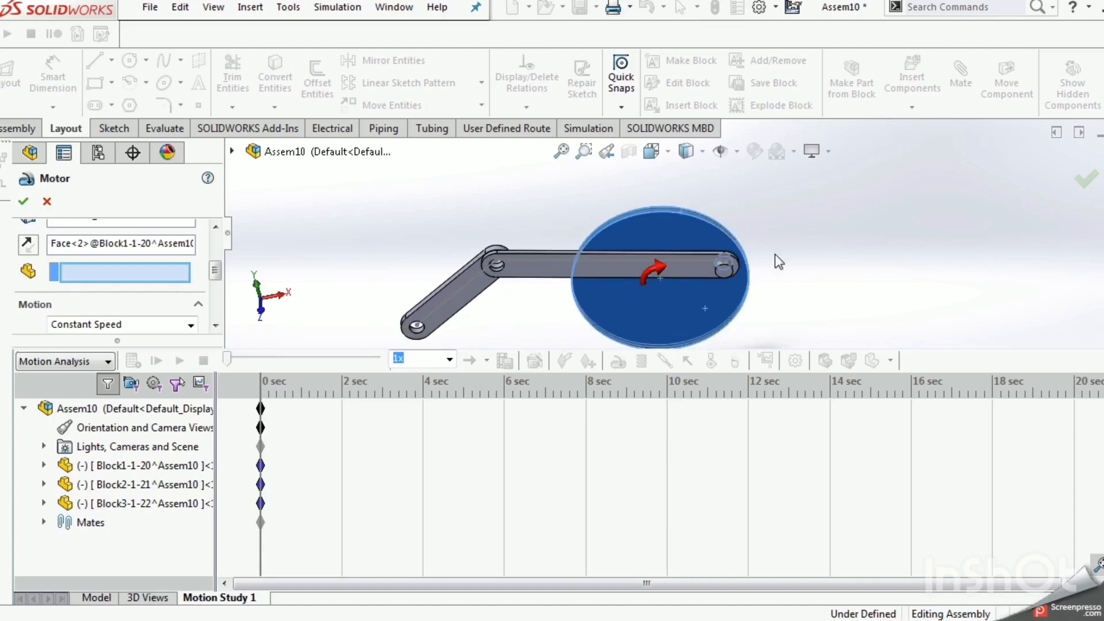
middle_click_drag(775, 262, 742, 221)
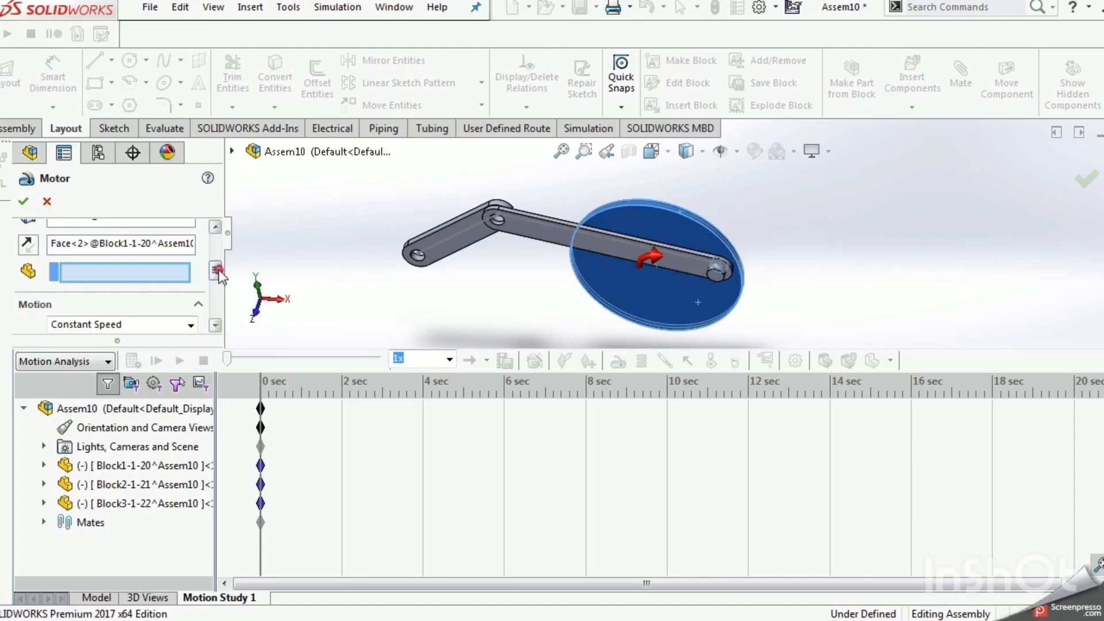
left_click_drag(216, 271, 221, 292)
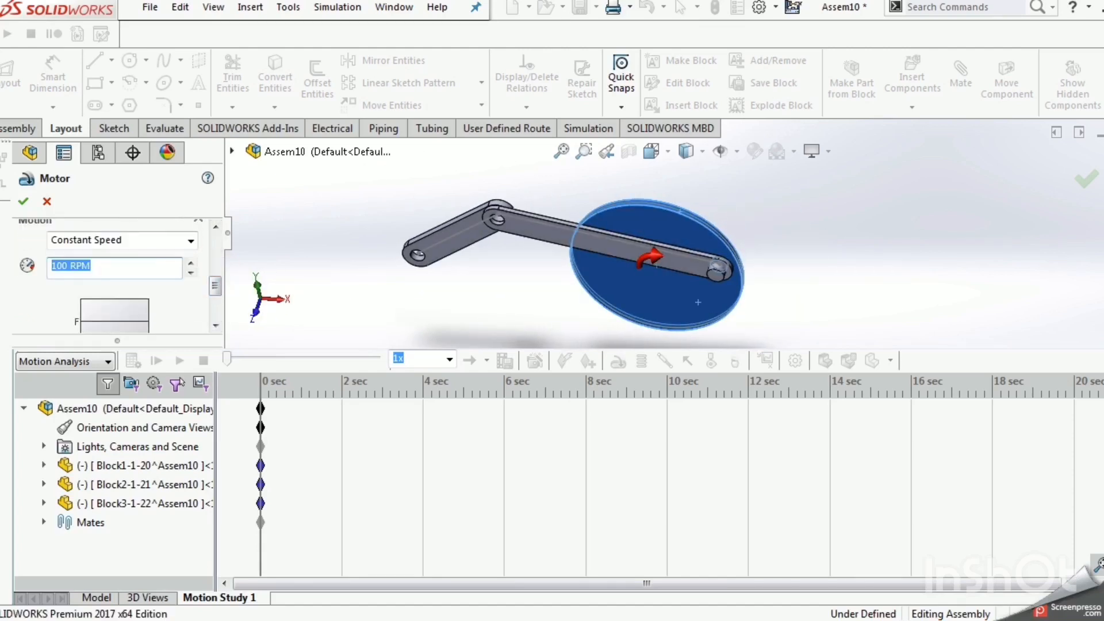
left_click(21, 202)
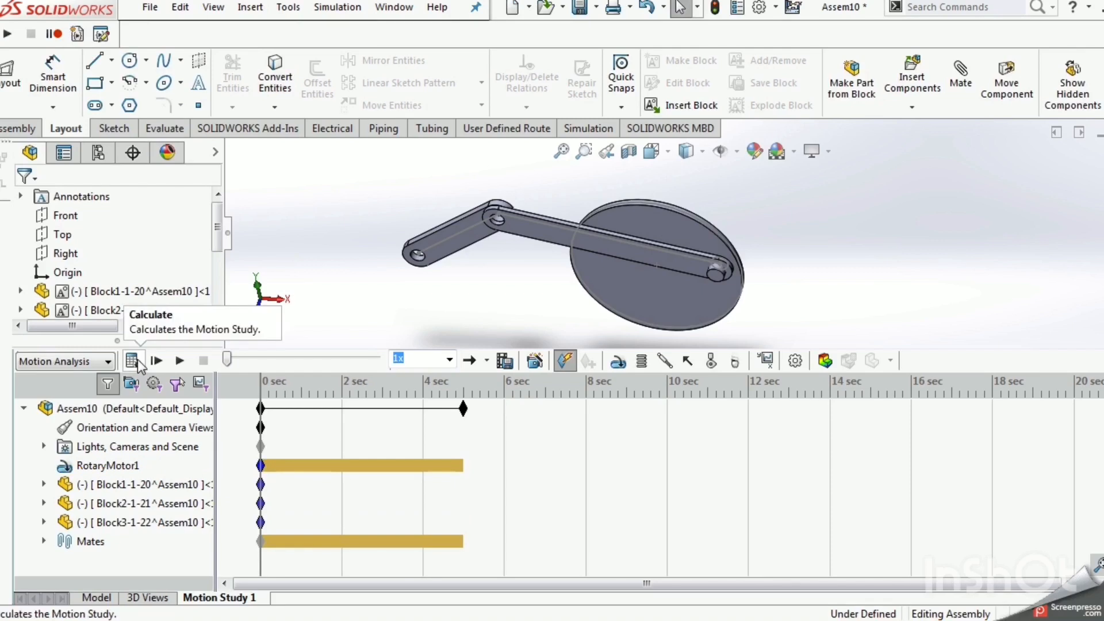
left_click(133, 360)
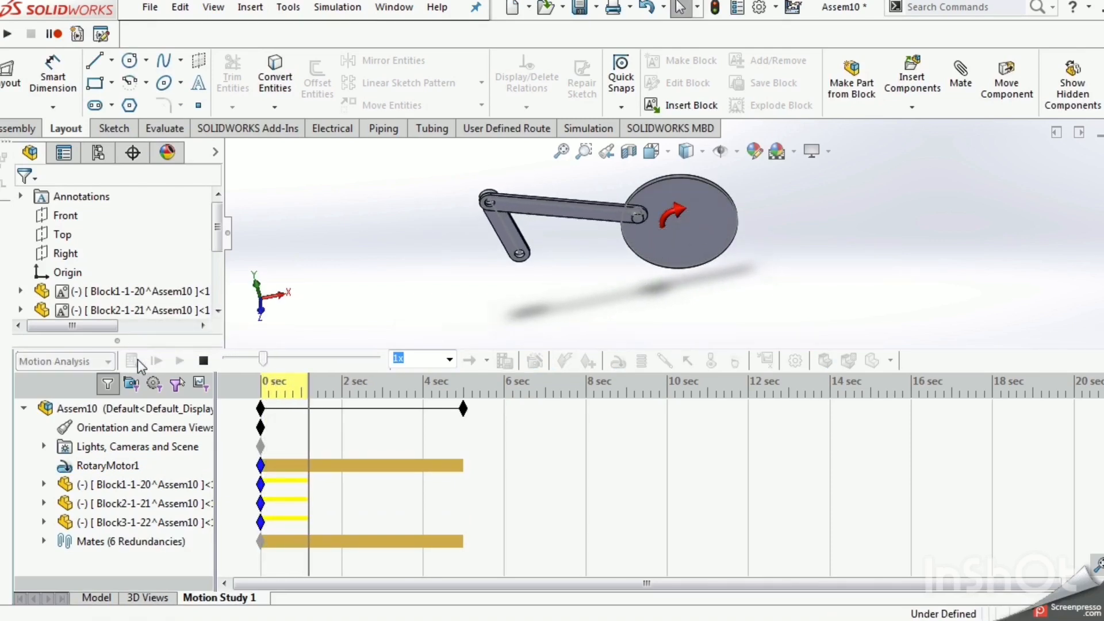
Step: In front view, create a Displacement/Velocity/Acceleration Trace Path result for the joint point between the short and long links
key("ctrl+1")
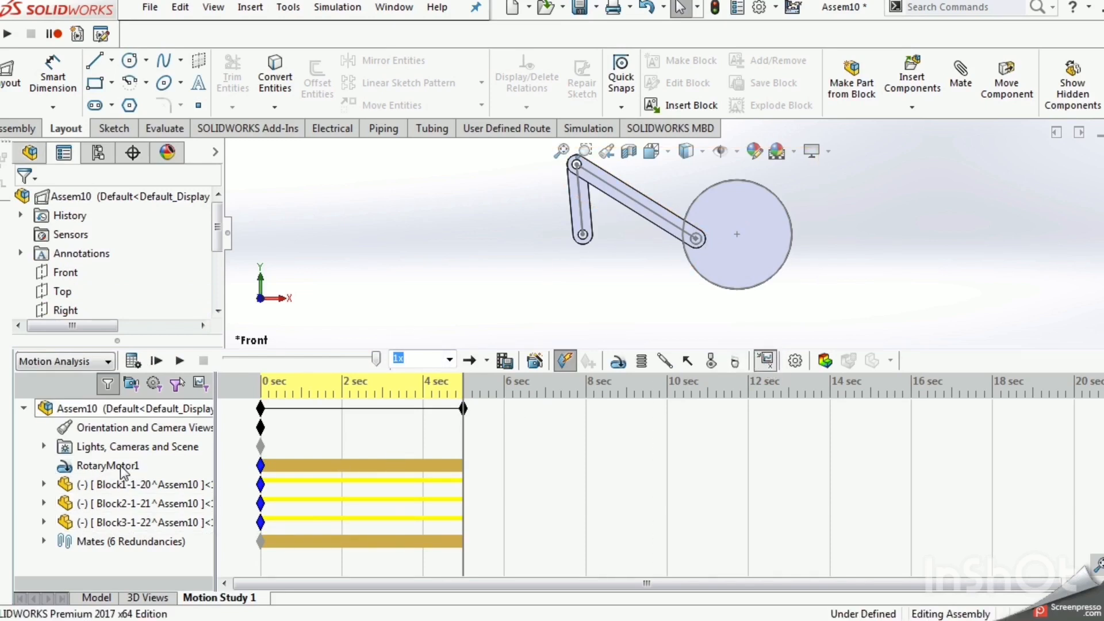
left_click(766, 360)
left_click(119, 256)
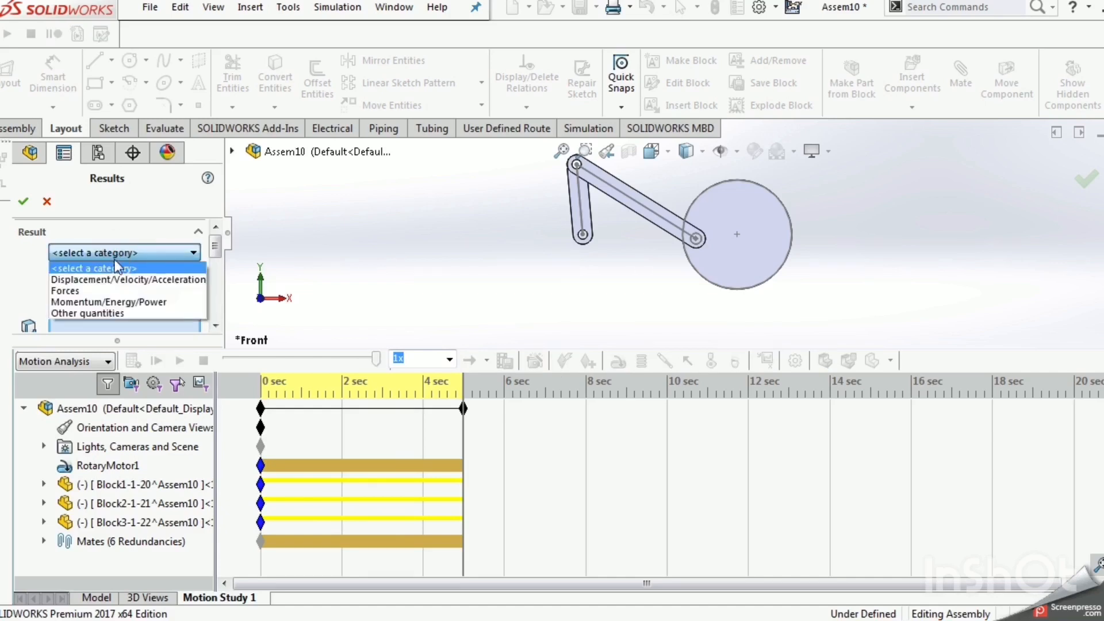
left_click(89, 279)
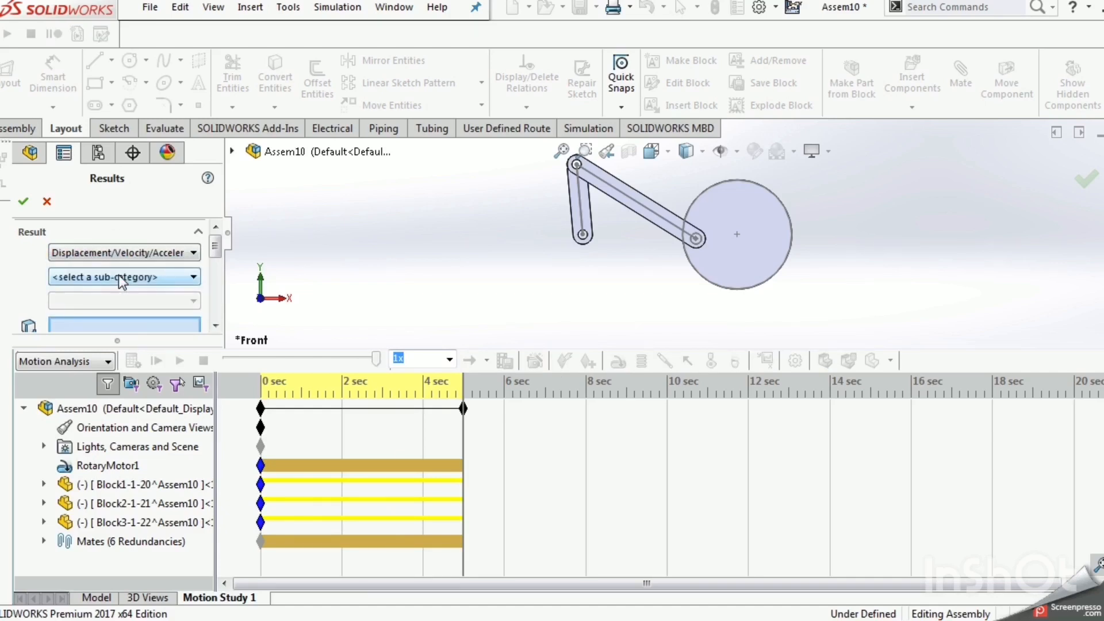
left_click(120, 278)
left_click(106, 302)
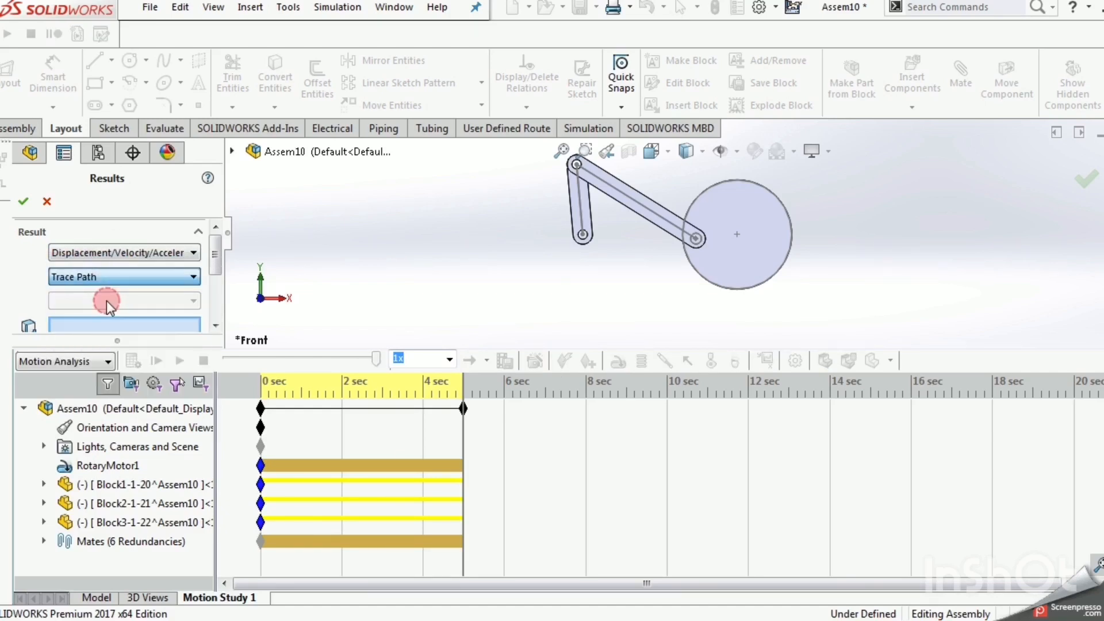
left_click(577, 165)
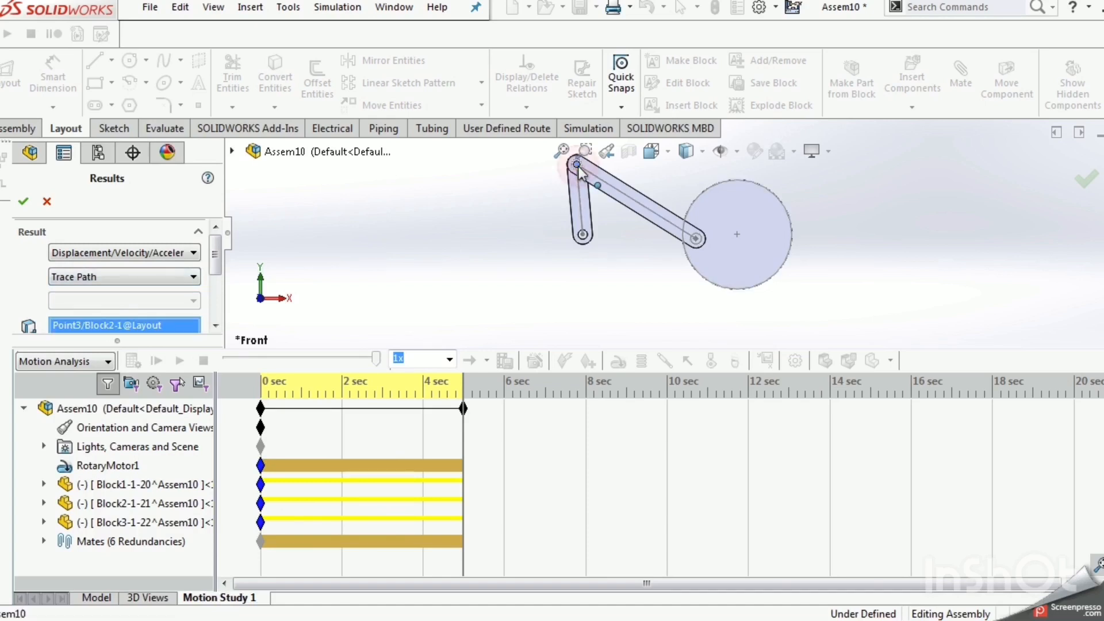
left_click(23, 204)
Step: Play back the motion study to check the linkage's movement along the traced path
scroll(703, 176, "down", 3)
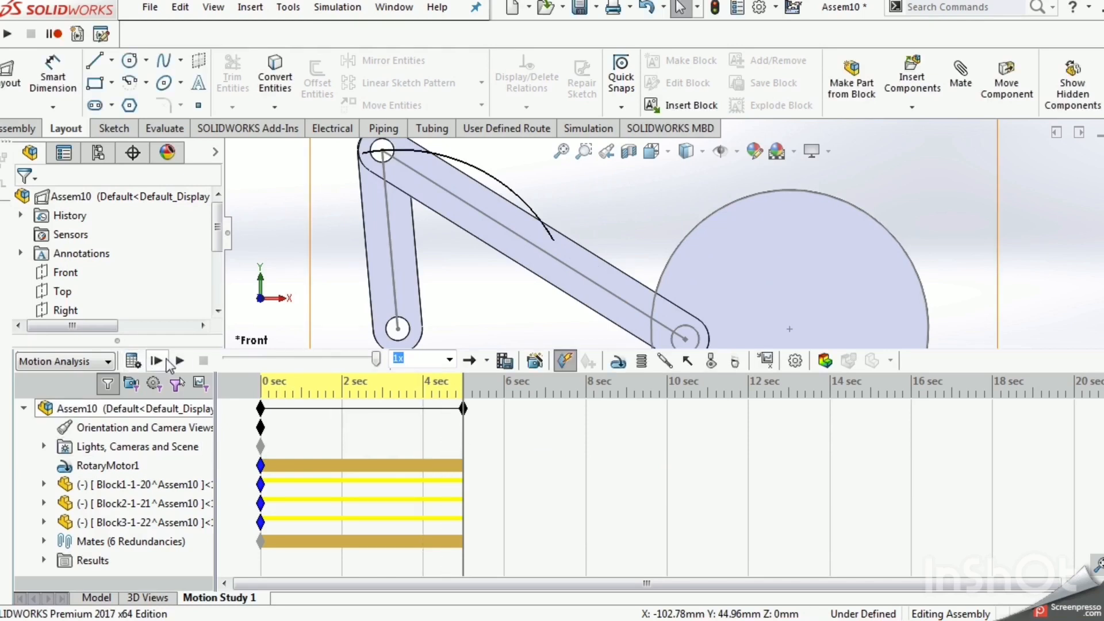
left_click(178, 363)
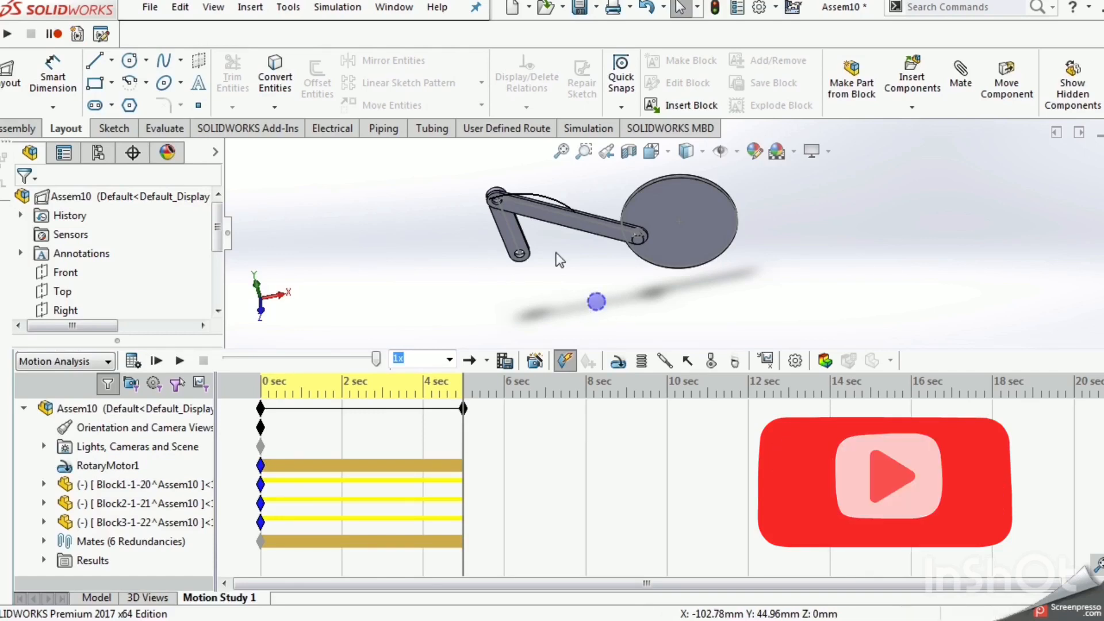
key("ctrl+1")
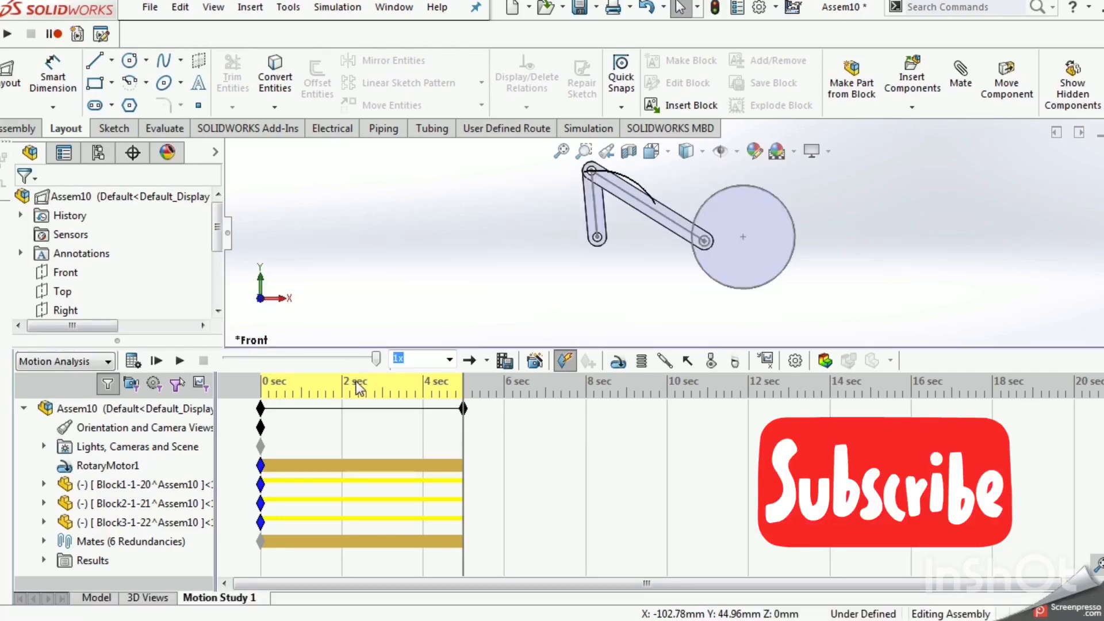
left_click(179, 360)
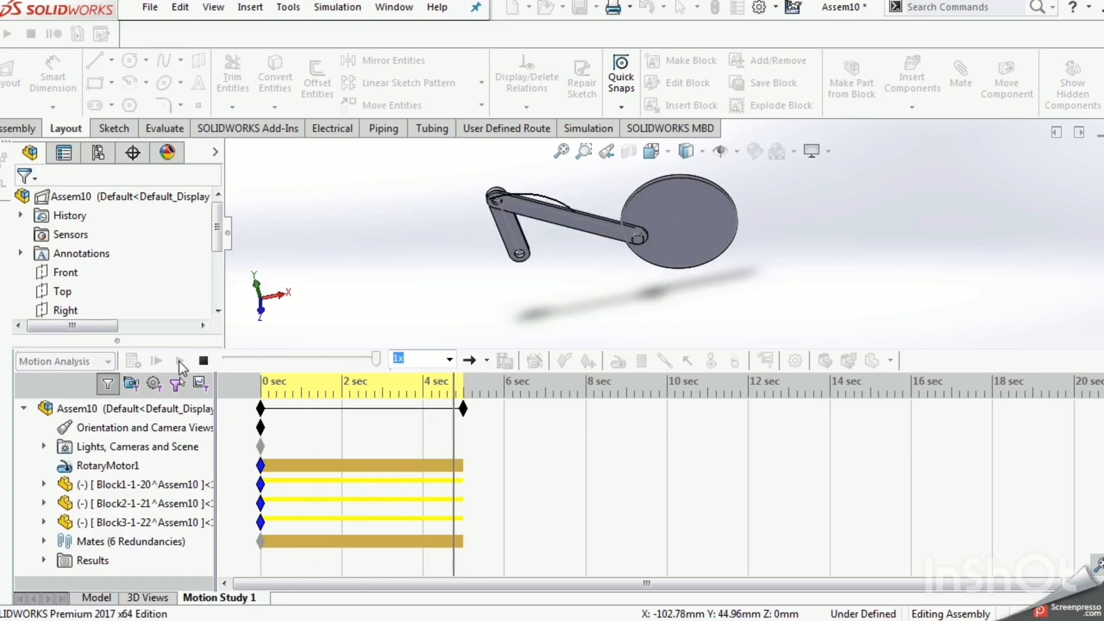
left_click(860, 408)
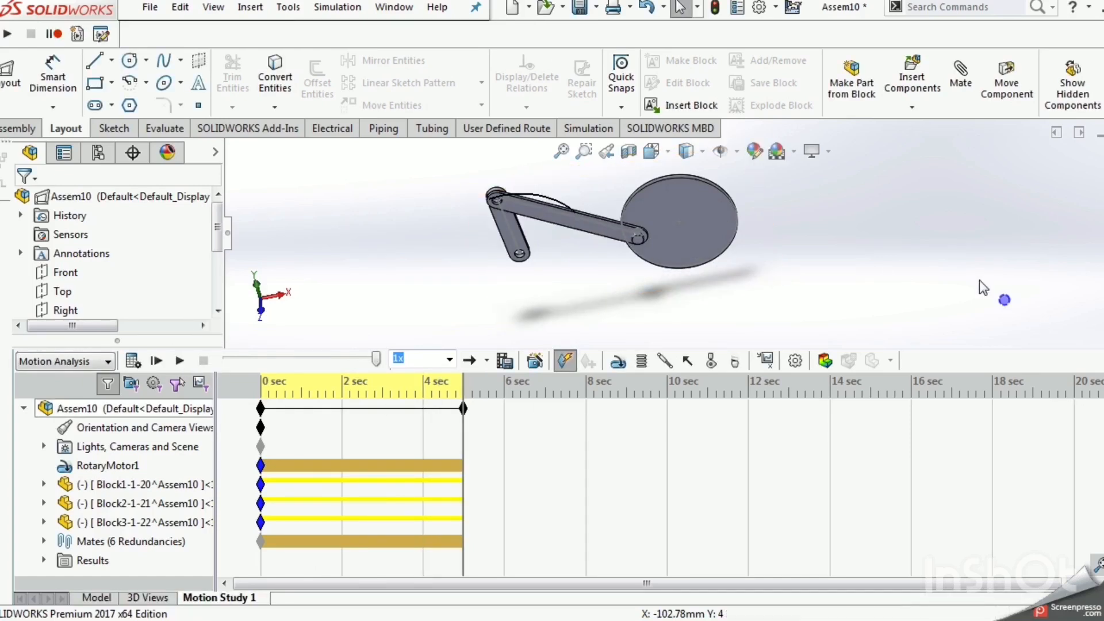